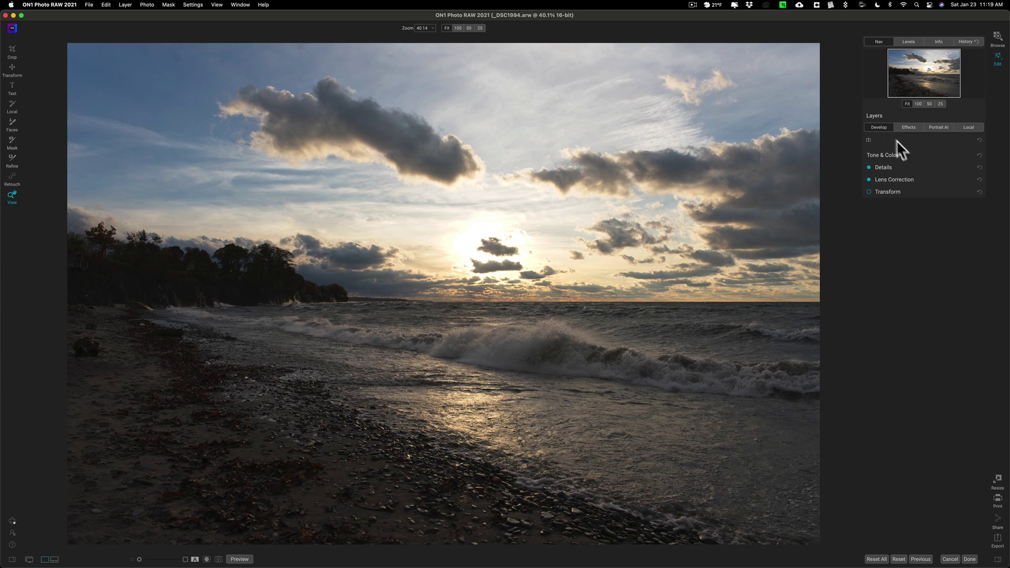
Step: In Tone & Color, set Highlights to -100, Midtones to -49 and Shadows to 41
{"action": "left_click", "coordinate": [913, 152]}
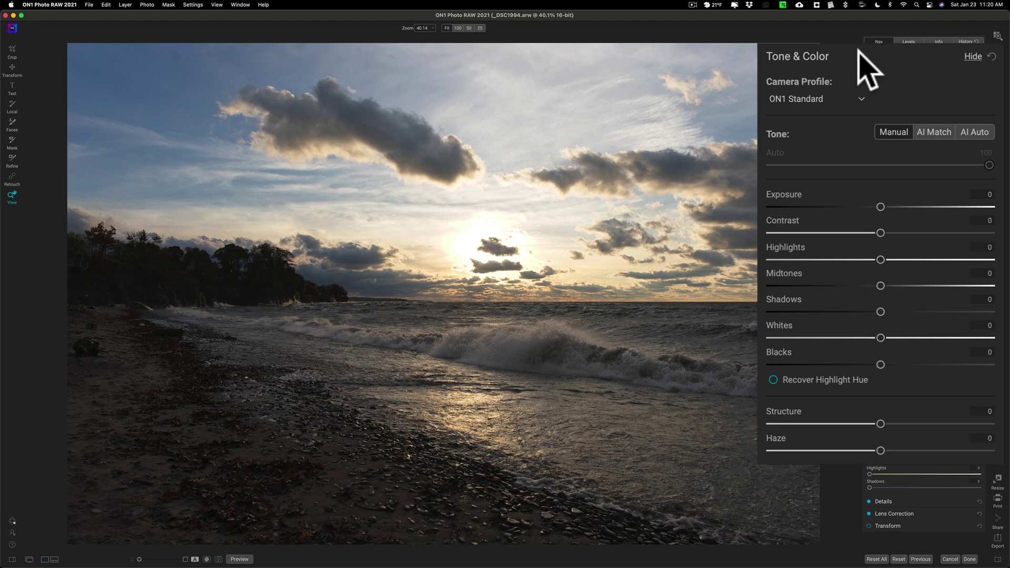
{"action": "left_click_drag", "start_coordinate": [879, 312], "coordinate": [921, 311]}
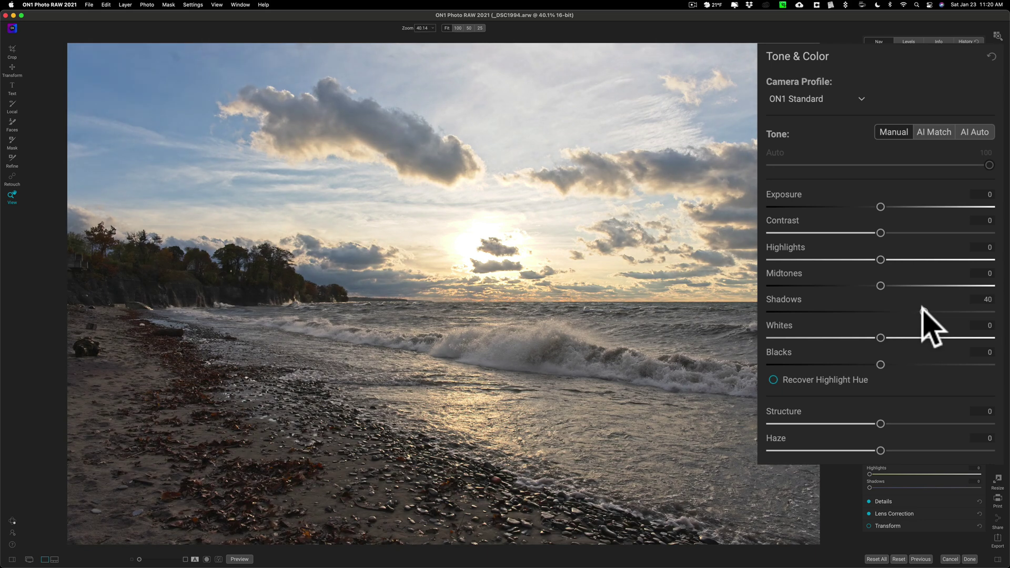
{"action": "left_click_drag", "start_coordinate": [881, 260], "coordinate": [772, 259]}
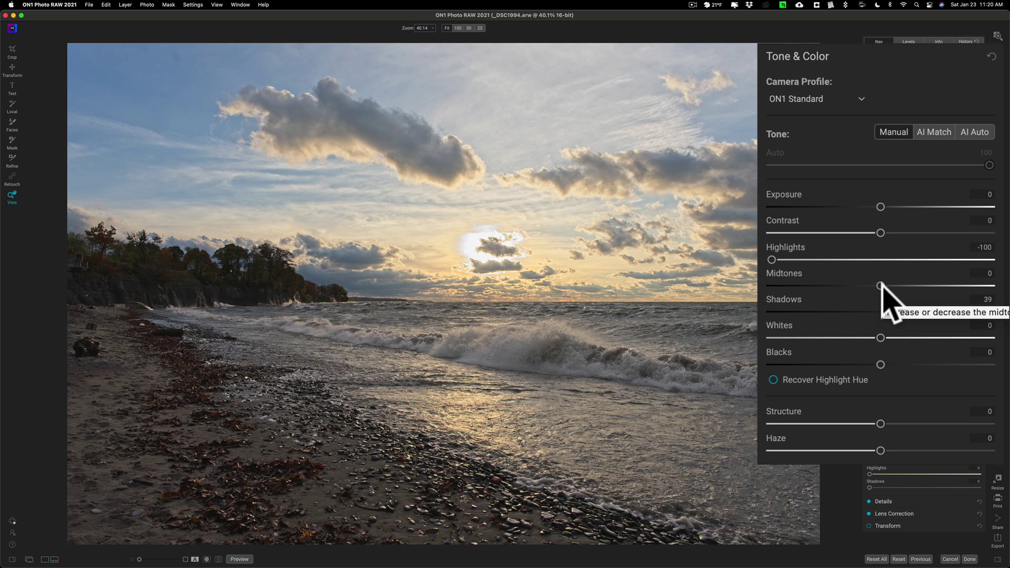
{"action": "left_click_drag", "start_coordinate": [880, 286], "coordinate": [826, 286]}
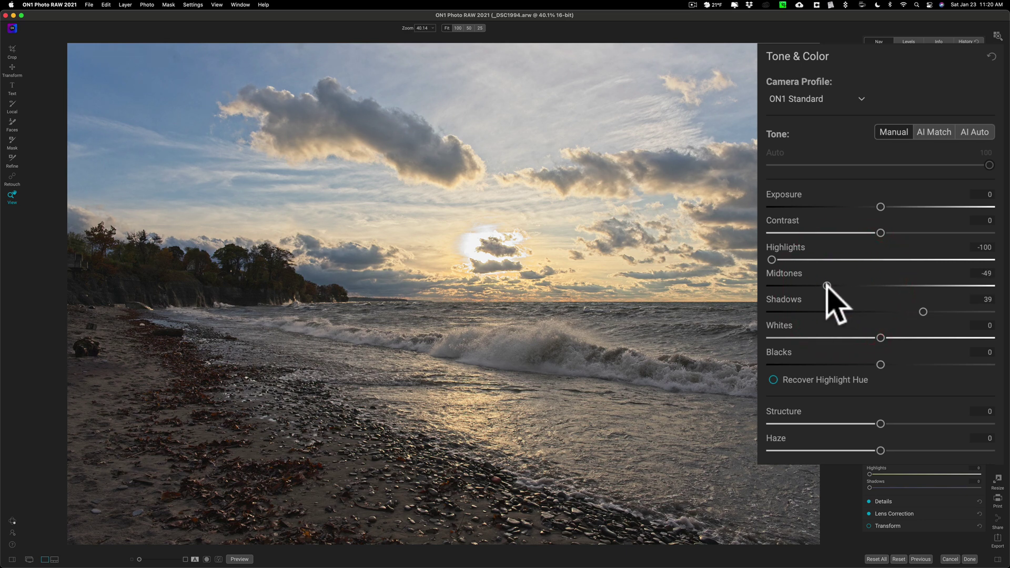
{"action": "left_click_drag", "start_coordinate": [923, 312], "coordinate": [924, 311]}
{"action": "left_click", "coordinate": [925, 311]}
Step: Set Whites to -1 and Blacks to -6, using the clipping preview to judge the blacks
{"action": "mouse_move", "coordinate": [880, 336]}
{"action": "left_mouse_down"}
{"action": "mouse_move", "coordinate": [915, 337]}
{"action": "mouse_move", "coordinate": [879, 338]}
{"action": "left_mouse_up"}
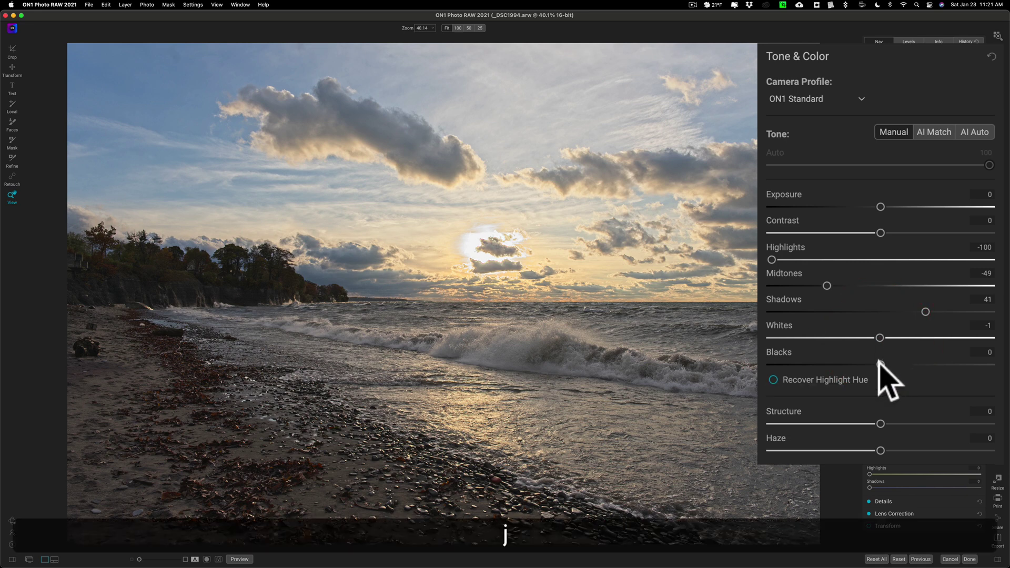
{"action": "left_click_drag", "start_coordinate": [879, 363], "coordinate": [861, 363]}
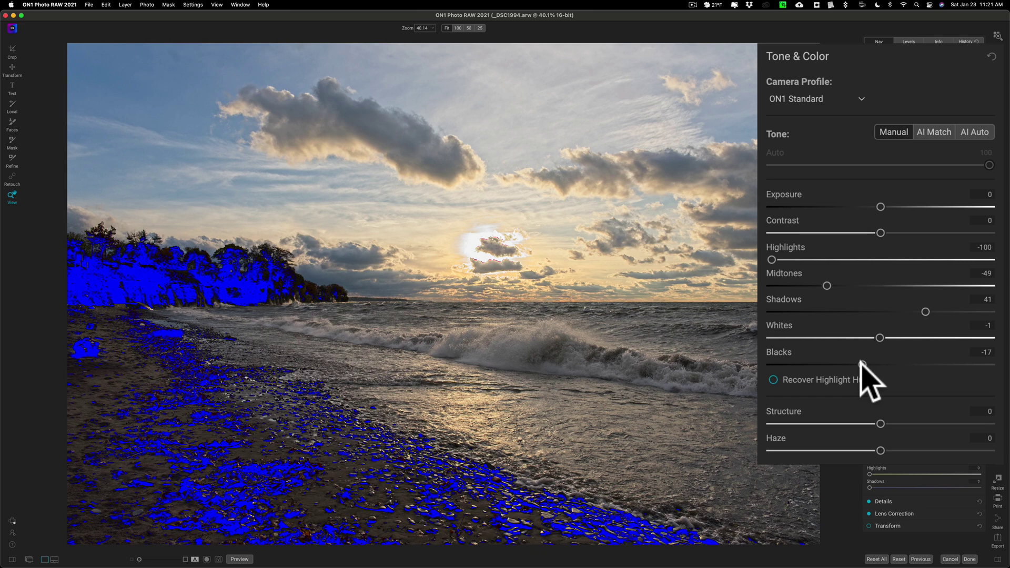
{"action": "left_click_drag", "start_coordinate": [861, 363], "coordinate": [873, 363]}
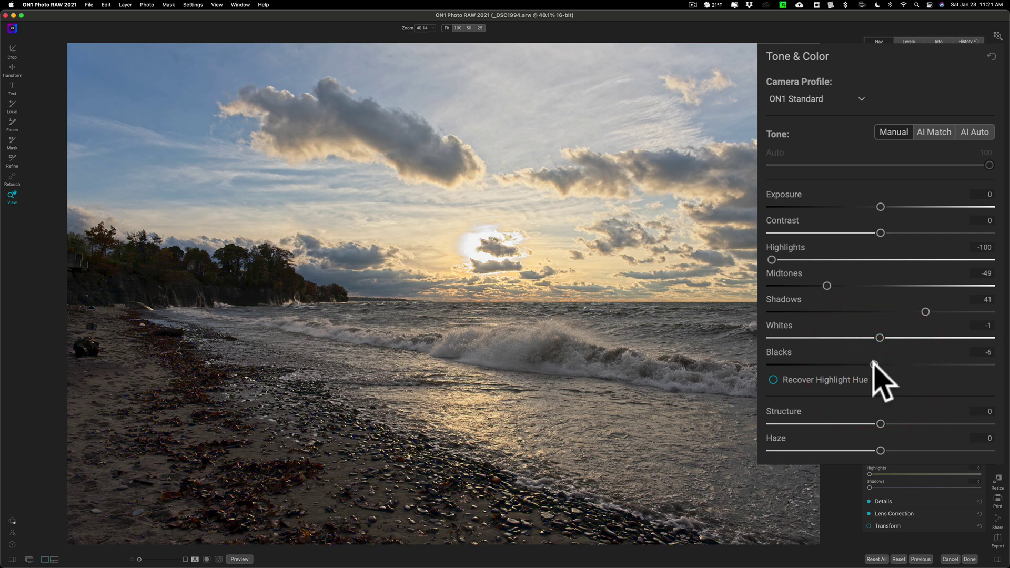
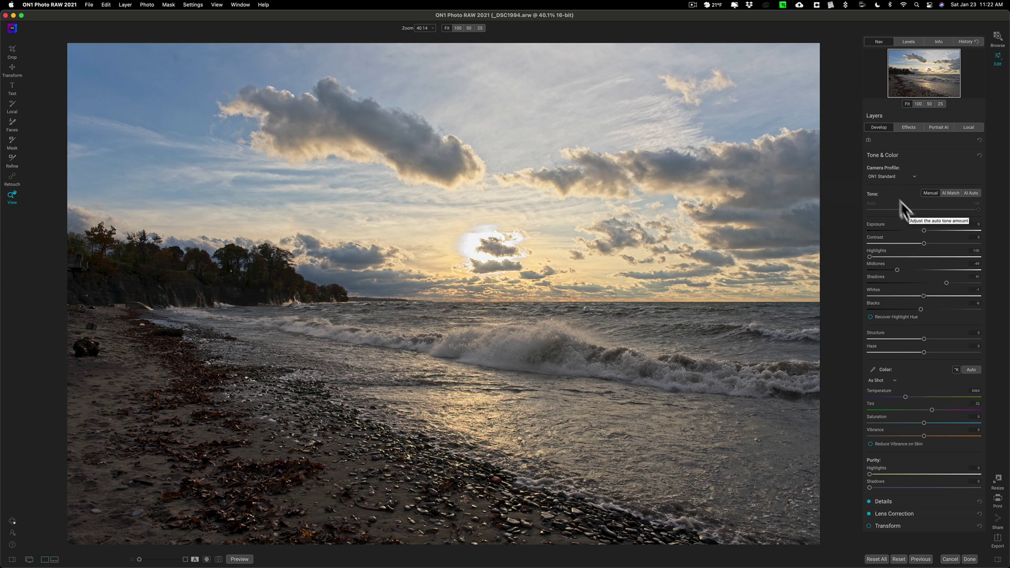
Step: Review the photo's Details settings and its Lens Correction profile
{"action": "left_click", "coordinate": [904, 155]}
{"action": "left_click", "coordinate": [899, 167]}
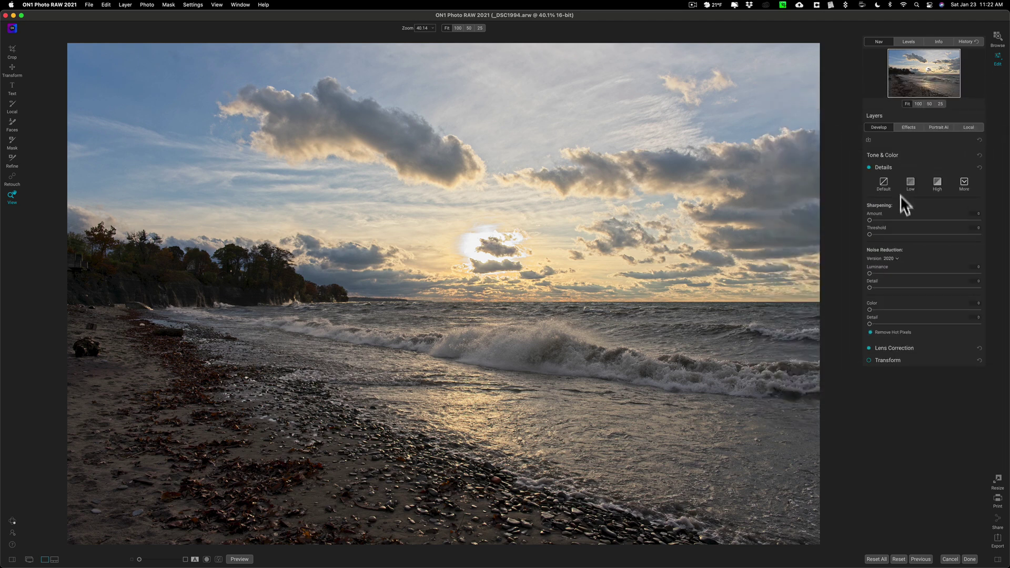
{"action": "left_click", "coordinate": [904, 168]}
{"action": "left_click", "coordinate": [924, 178]}
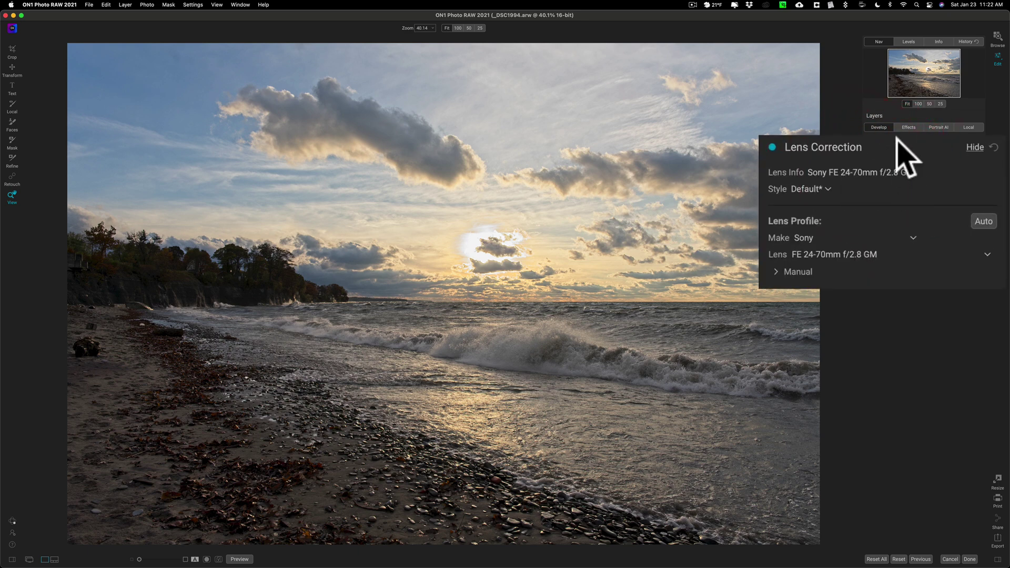
{"action": "left_click", "coordinate": [917, 178]}
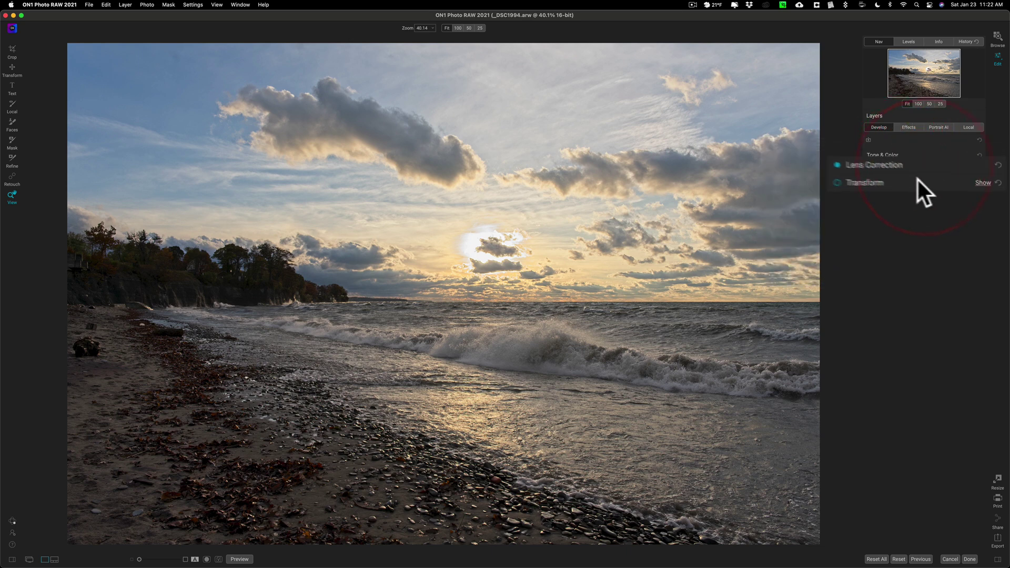
Step: Add a Color Enhancer filter and set the orange range's Saturation to 18 and Brightness to -24
{"action": "left_click", "coordinate": [909, 127]}
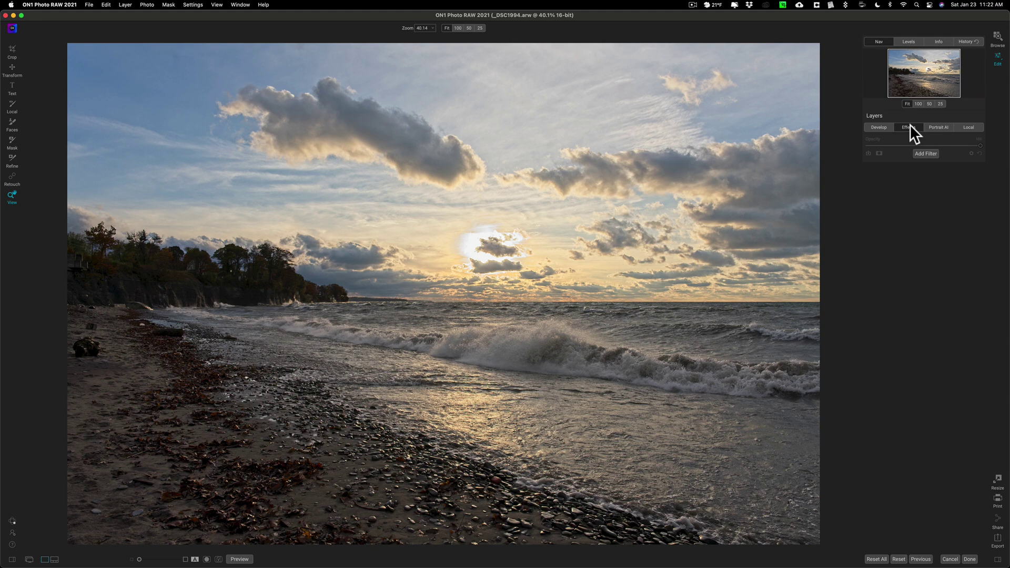
{"action": "left_click", "coordinate": [926, 154]}
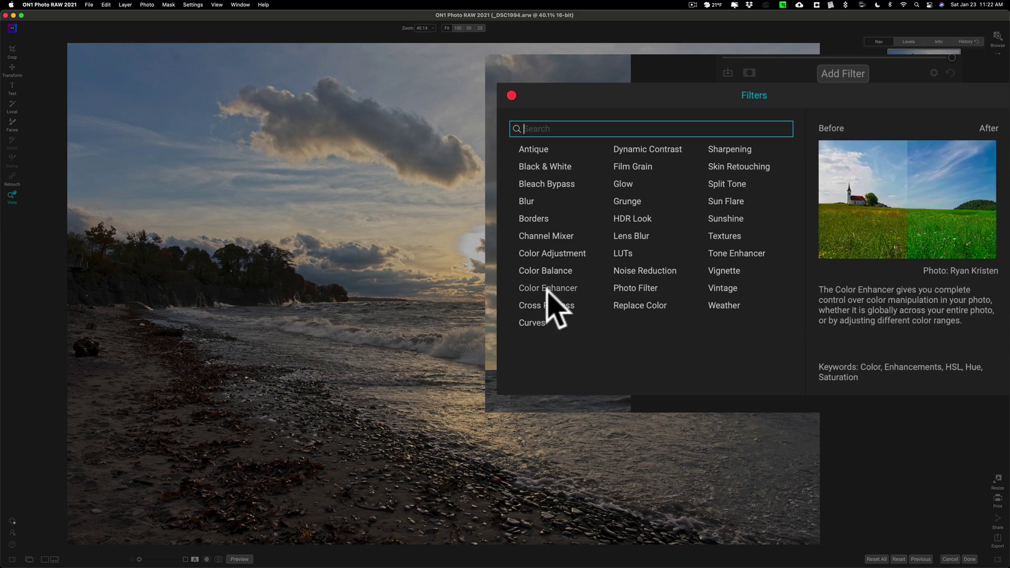
{"action": "left_click", "coordinate": [613, 275]}
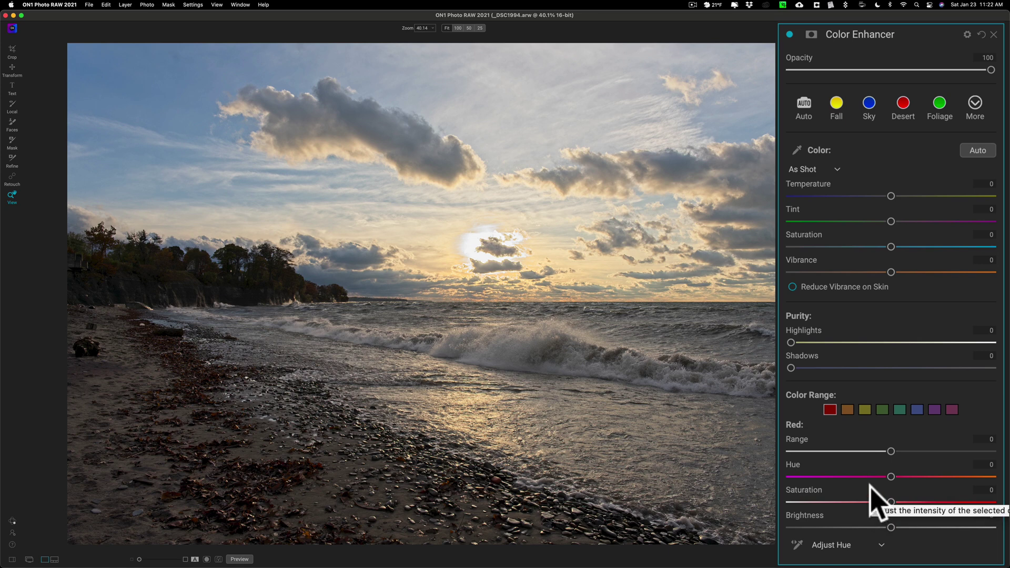
{"action": "left_click", "coordinate": [847, 409]}
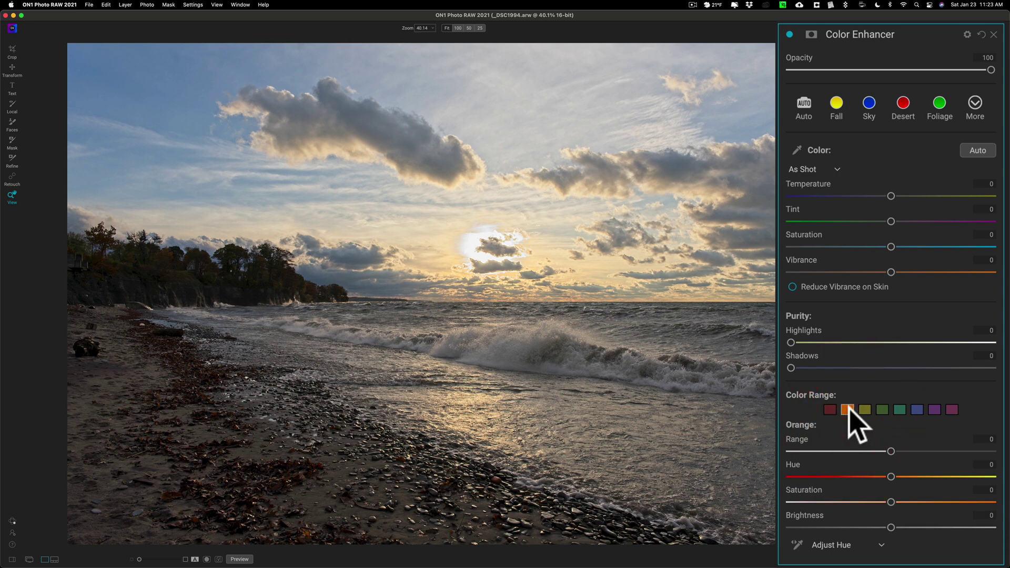
{"action": "left_click_drag", "start_coordinate": [890, 501], "coordinate": [842, 526]}
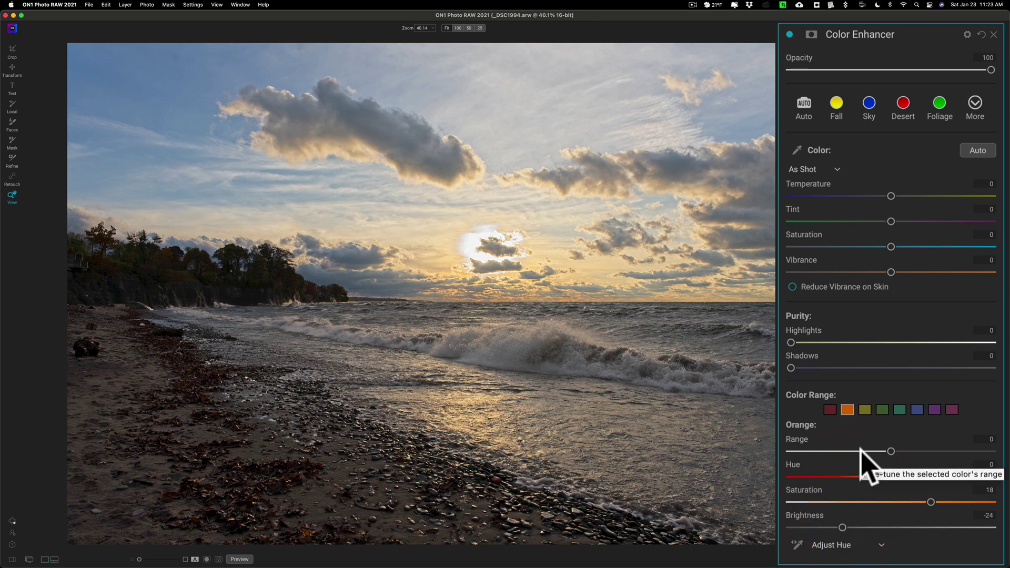
Step: In Color Enhancer, raise the yellow Saturation, set the blue Brightness to -32 and the overall Saturation to 19
{"action": "left_click", "coordinate": [866, 412]}
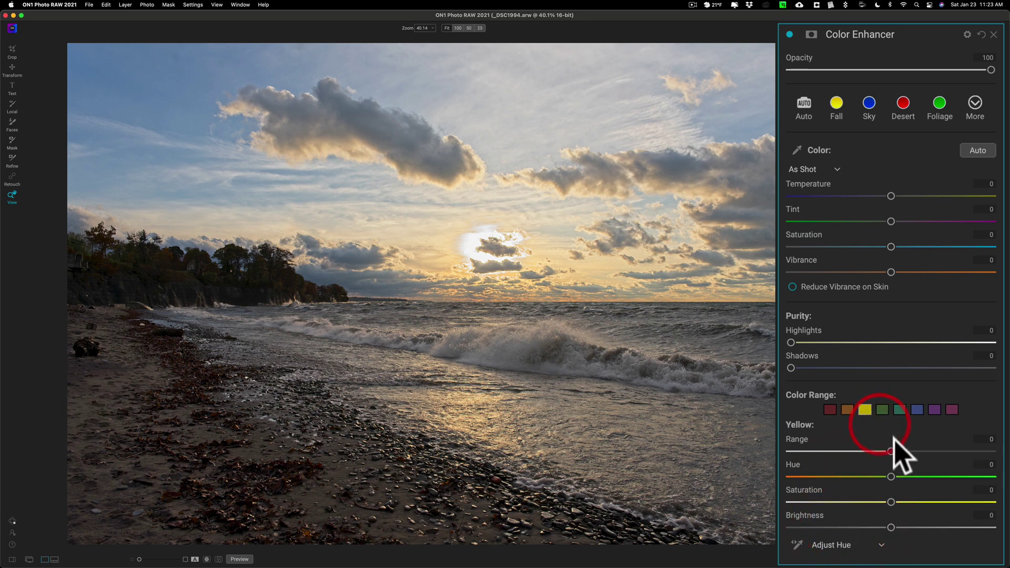
{"action": "left_click_drag", "start_coordinate": [921, 502], "coordinate": [934, 501]}
{"action": "left_click_drag", "start_coordinate": [892, 527], "coordinate": [832, 527]}
{"action": "left_click", "coordinate": [916, 409]}
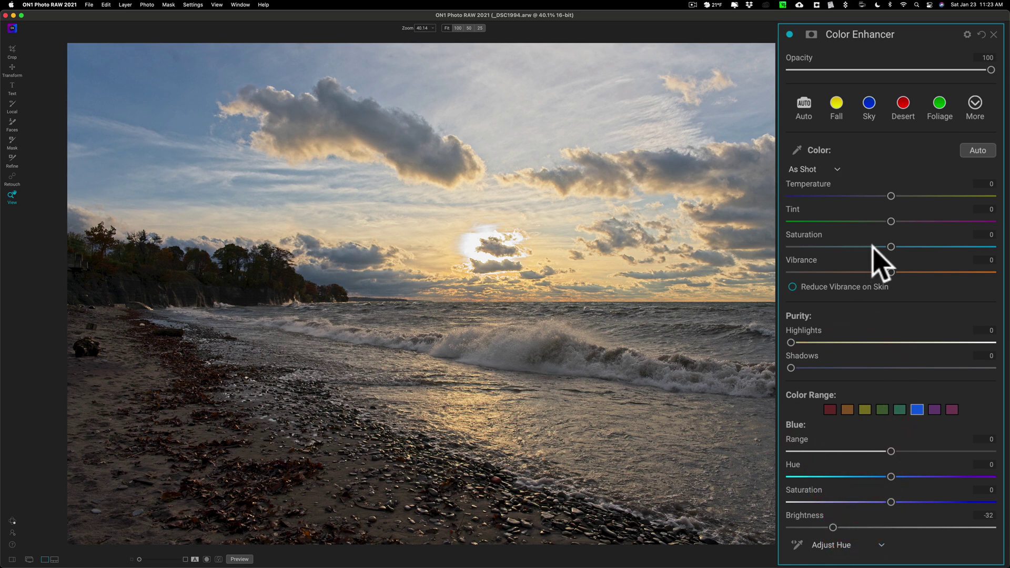
{"action": "left_click_drag", "start_coordinate": [888, 243], "coordinate": [922, 244]}
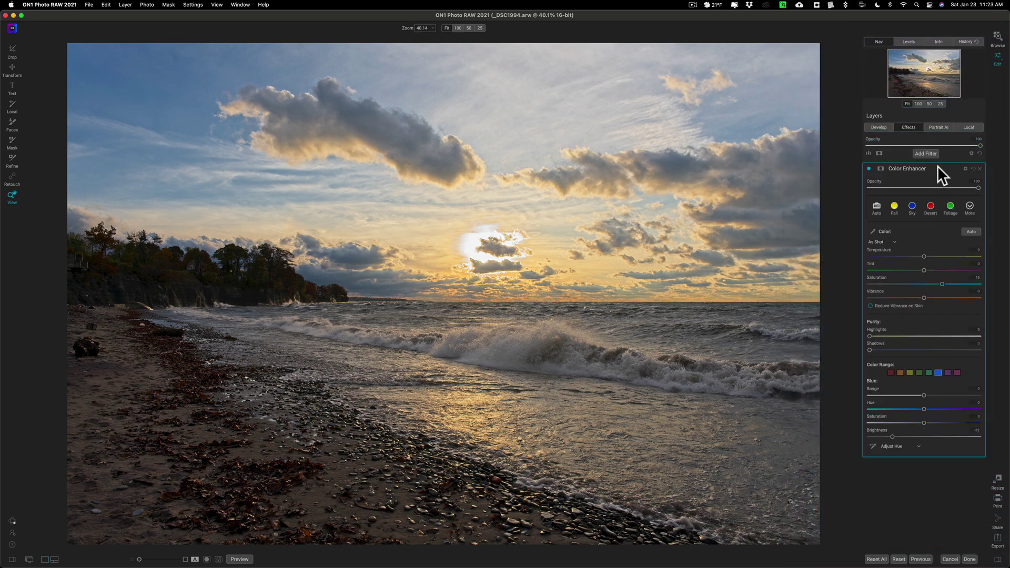
{"action": "left_click", "coordinate": [937, 167]}
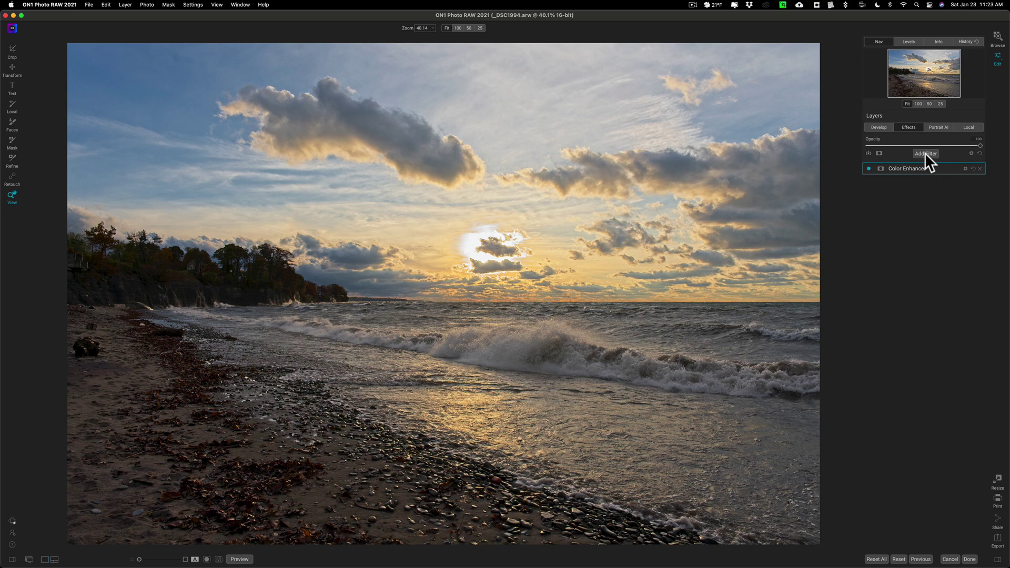
Step: Add a Dynamic Contrast filter with the Natural preset and compare the photo with the filter off and on
{"action": "left_click", "coordinate": [923, 153]}
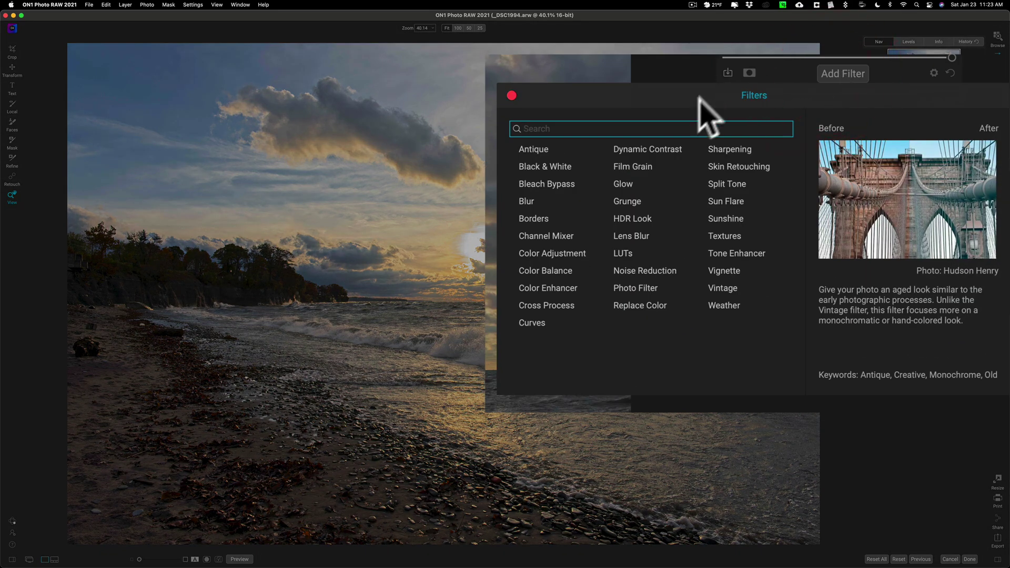
{"action": "left_click", "coordinate": [661, 150]}
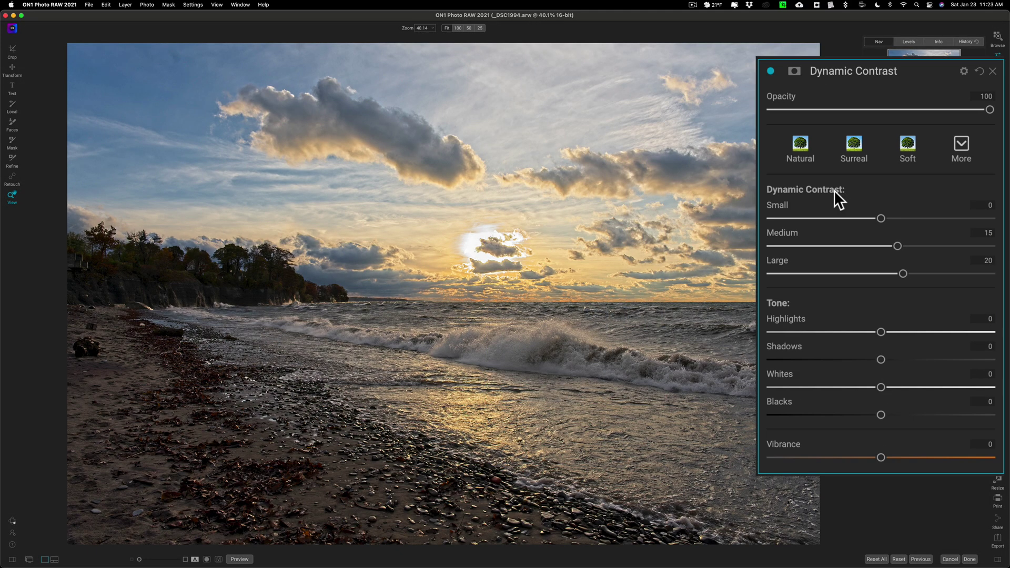
{"action": "left_click", "coordinate": [801, 153]}
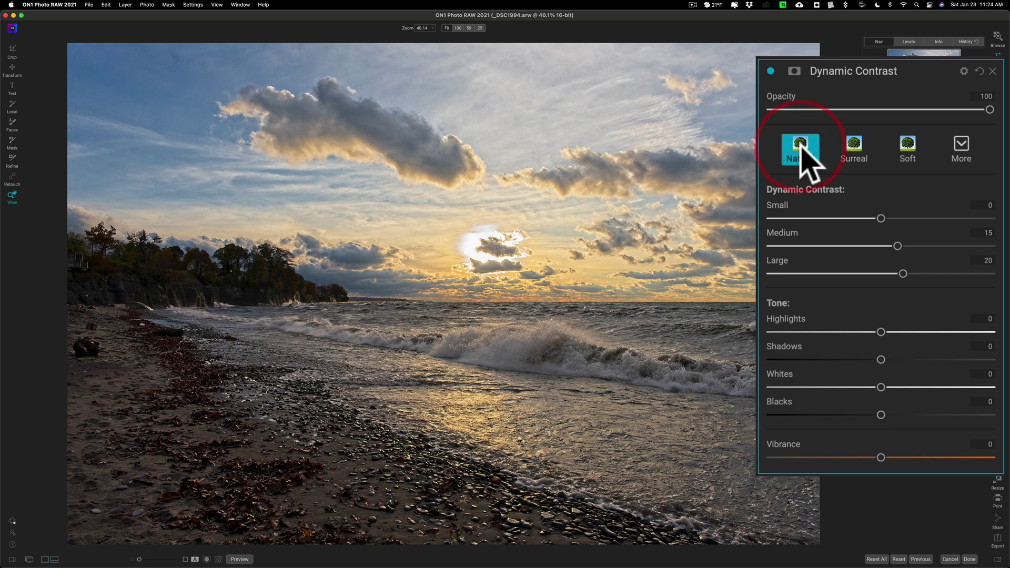
{"action": "left_click", "coordinate": [769, 71]}
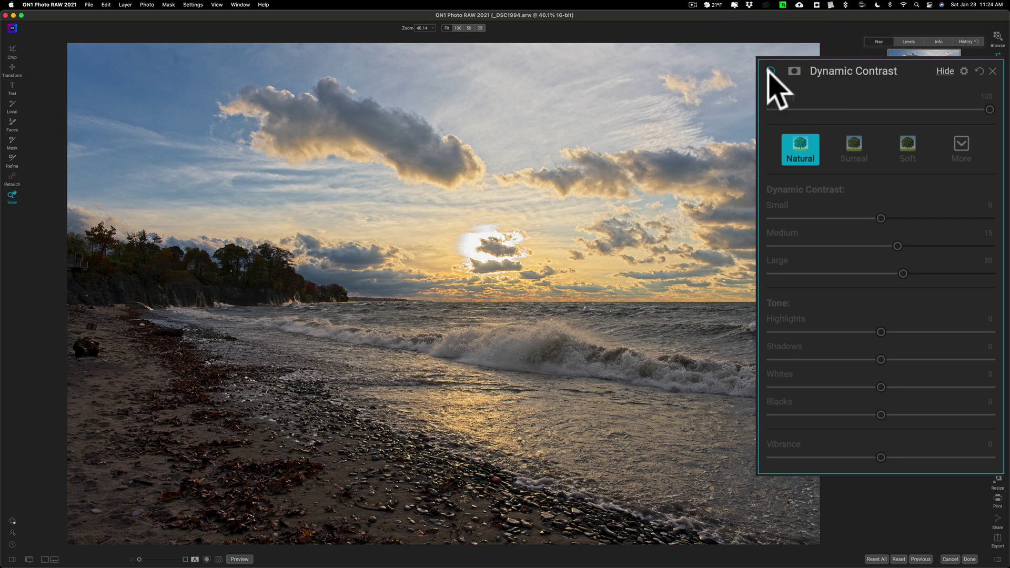
{"action": "left_click", "coordinate": [769, 70]}
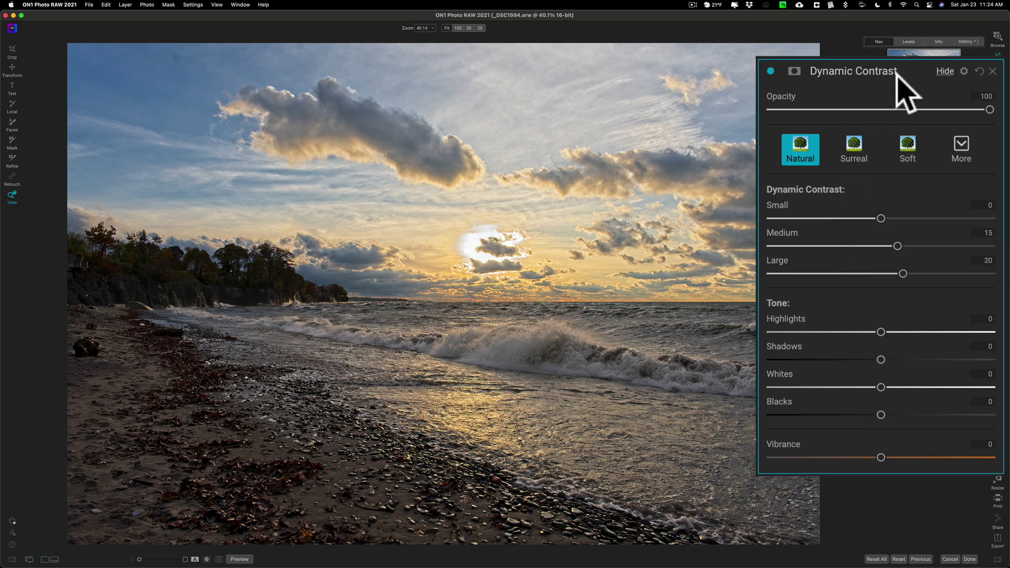
{"action": "left_click", "coordinate": [898, 166]}
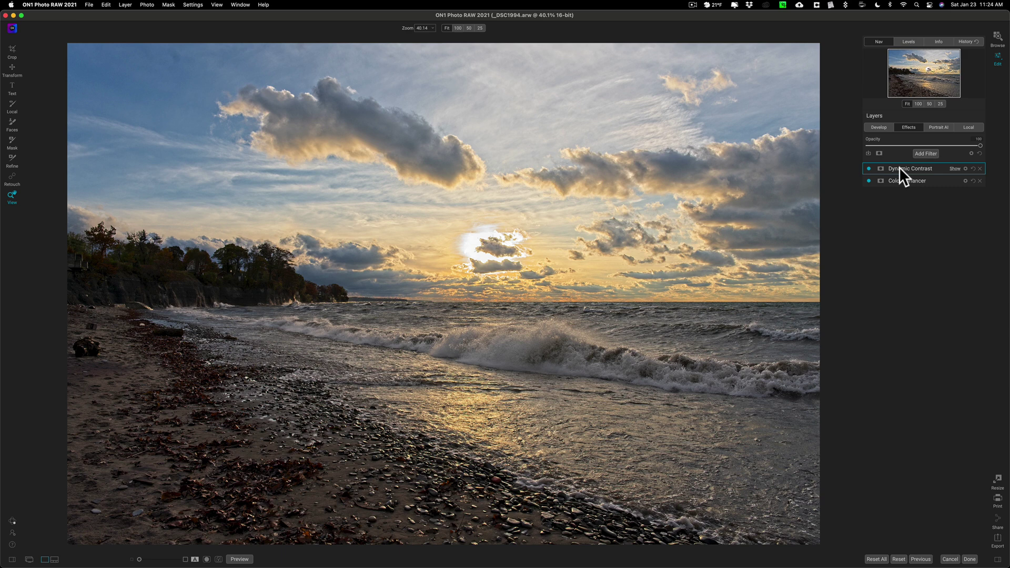
Step: Add a Tone Enhancer filter and set its Exposure to 0.85
{"action": "left_click", "coordinate": [925, 154]}
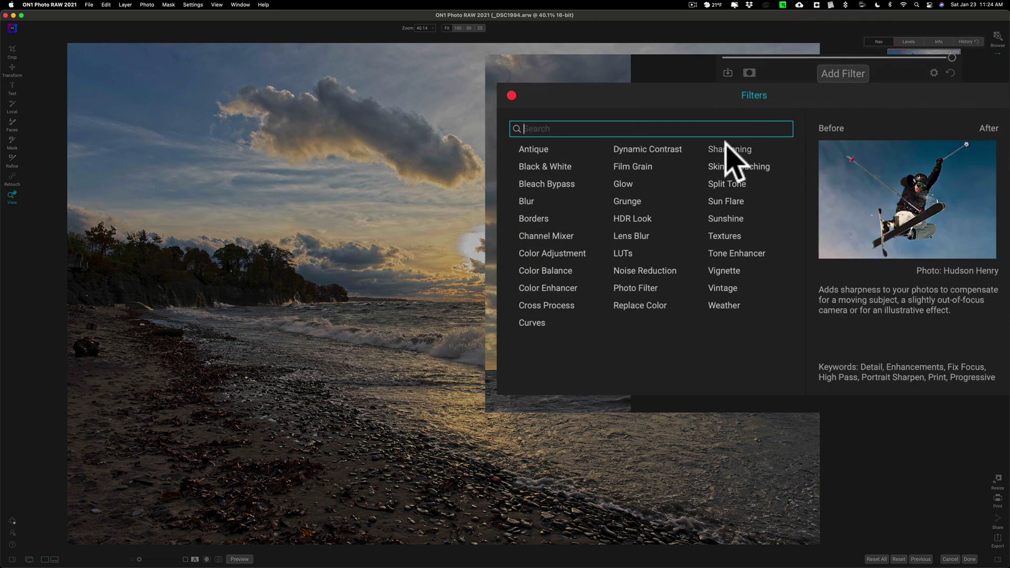
{"action": "left_click", "coordinate": [739, 253]}
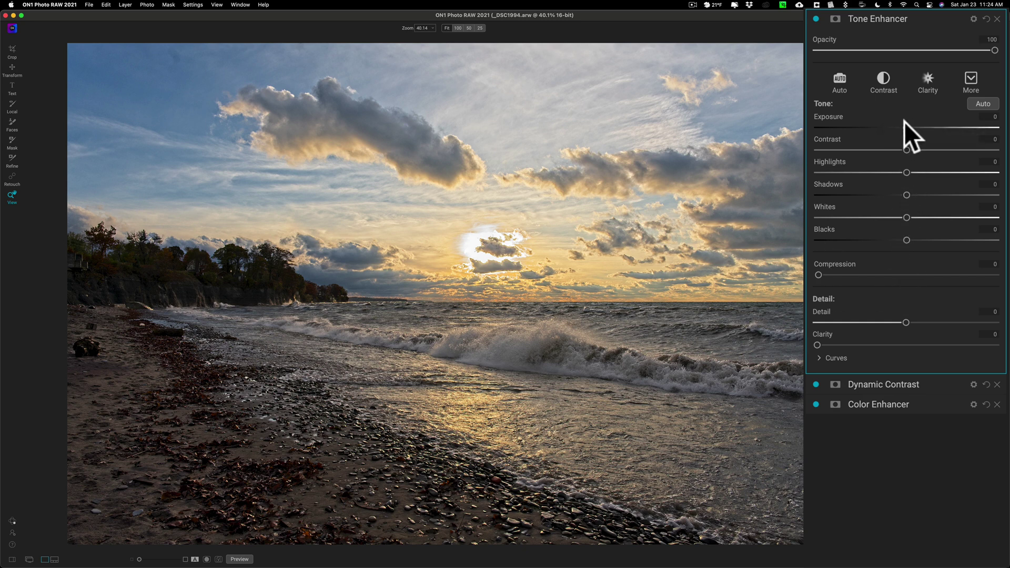
{"action": "left_click_drag", "start_coordinate": [907, 127], "coordinate": [919, 128]}
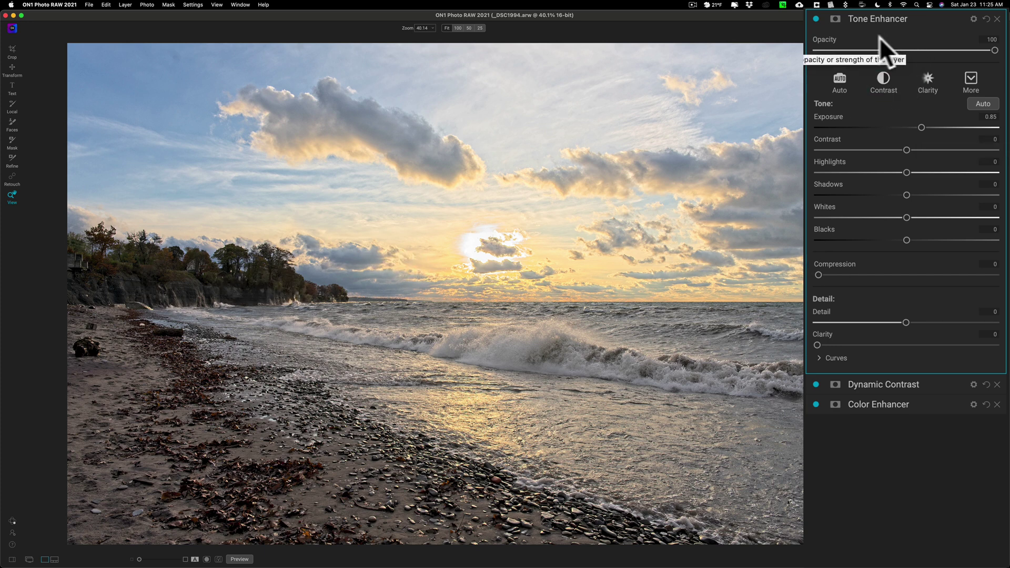
Step: Open the Tone Enhancer's mask for brushing at size 250, set Exposure to 0.9 and invert the mask to black
{"action": "left_click", "coordinate": [834, 19]}
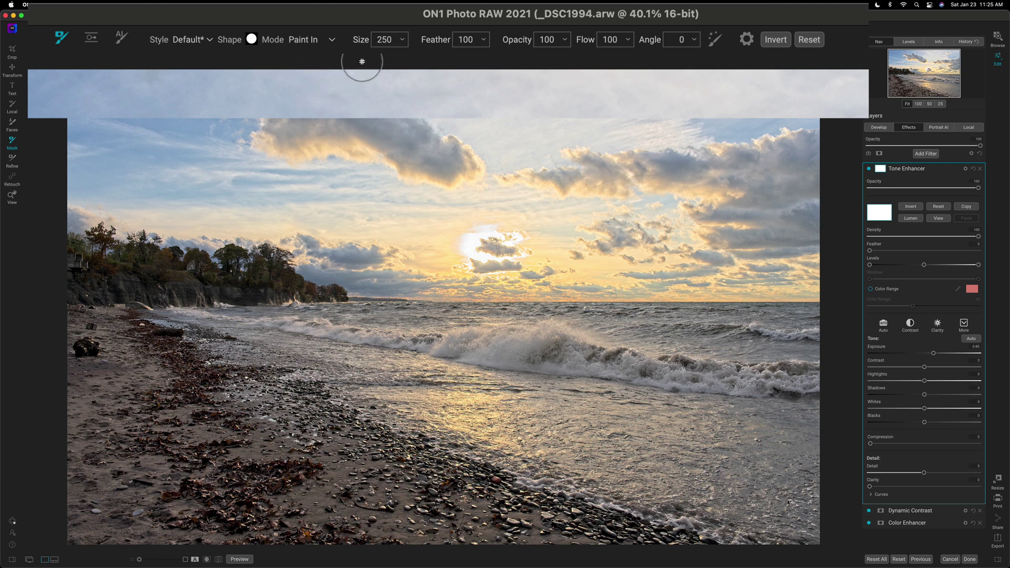
{"action": "left_click", "coordinate": [402, 39]}
{"action": "key", "text": "bracketleft"}
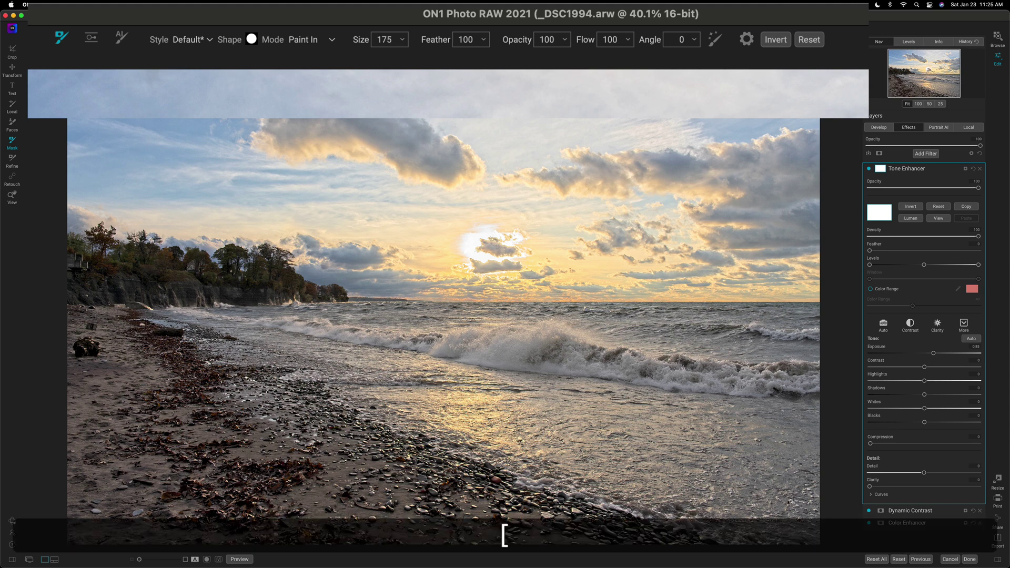
{"action": "key", "text": "bracketright"}
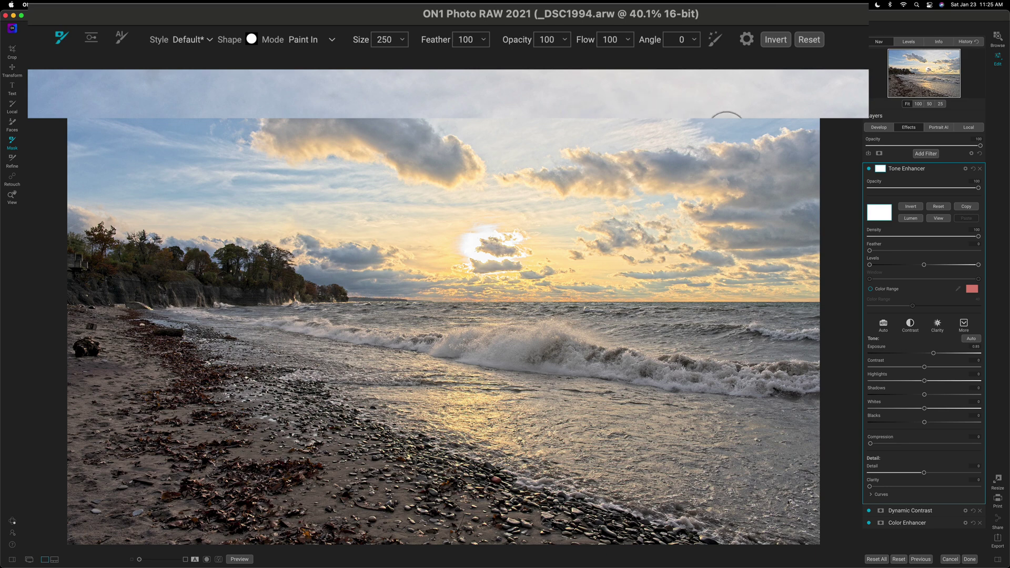
{"action": "left_click_drag", "start_coordinate": [930, 351], "coordinate": [932, 351]}
{"action": "left_click", "coordinate": [773, 41]}
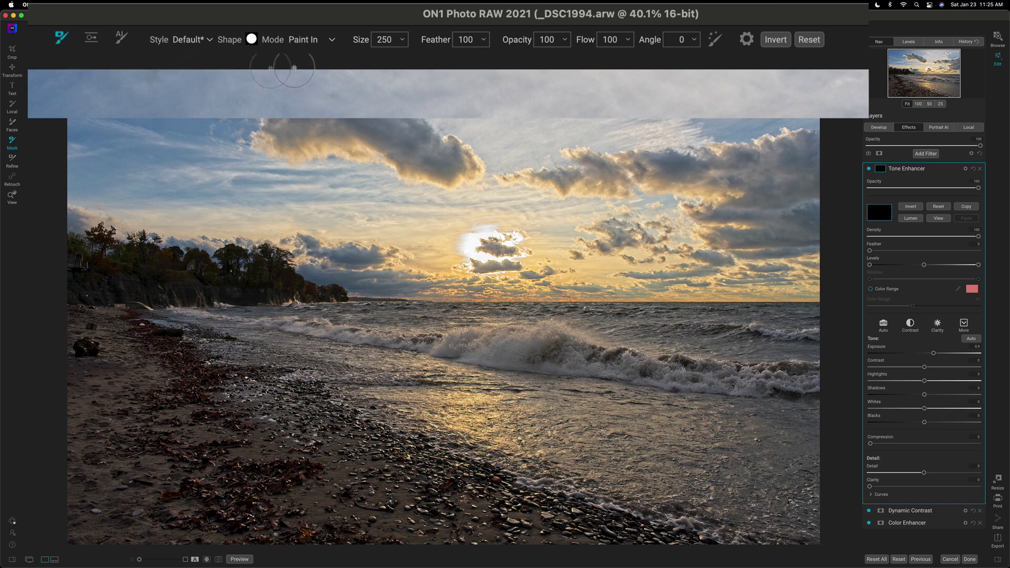
Step: Paint the Tone Enhancer effect onto the shoreline cliff with the masking brush in Paint In mode
{"action": "left_click", "coordinate": [333, 40]}
{"action": "left_click", "coordinate": [319, 48]}
{"action": "mouse_move", "coordinate": [301, 293]}
{"action": "left_mouse_down"}
{"action": "mouse_move", "coordinate": [96, 293]}
{"action": "mouse_move", "coordinate": [57, 291]}
{"action": "mouse_move", "coordinate": [113, 285]}
{"action": "mouse_move", "coordinate": [49, 280]}
{"action": "mouse_move", "coordinate": [95, 279]}
{"action": "mouse_move", "coordinate": [75, 261]}
{"action": "mouse_move", "coordinate": [143, 269]}
{"action": "mouse_move", "coordinate": [140, 257]}
{"action": "mouse_move", "coordinate": [166, 284]}
{"action": "mouse_move", "coordinate": [294, 290]}
{"action": "mouse_move", "coordinate": [273, 264]}
{"action": "mouse_move", "coordinate": [245, 285]}
{"action": "mouse_move", "coordinate": [232, 270]}
{"action": "mouse_move", "coordinate": [231, 284]}
{"action": "mouse_move", "coordinate": [214, 281]}
{"action": "mouse_move", "coordinate": [198, 262]}
{"action": "mouse_move", "coordinate": [154, 263]}
{"action": "mouse_move", "coordinate": [141, 250]}
{"action": "mouse_move", "coordinate": [121, 263]}
{"action": "mouse_move", "coordinate": [80, 259]}
{"action": "mouse_move", "coordinate": [67, 291]}
{"action": "mouse_move", "coordinate": [286, 294]}
{"action": "left_mouse_up"}
Step: Reduce the masking brush size to 100 and paint the effect in along the far end of the cliff and its trees
{"action": "key", "text": "bracketleft"}
{"action": "key", "text": "bracketleft"}
{"action": "key", "text": "bracketleft"}
{"action": "key", "text": "bracketleft"}
{"action": "key", "text": "bracketleft"}
{"action": "key", "text": "bracketleft"}
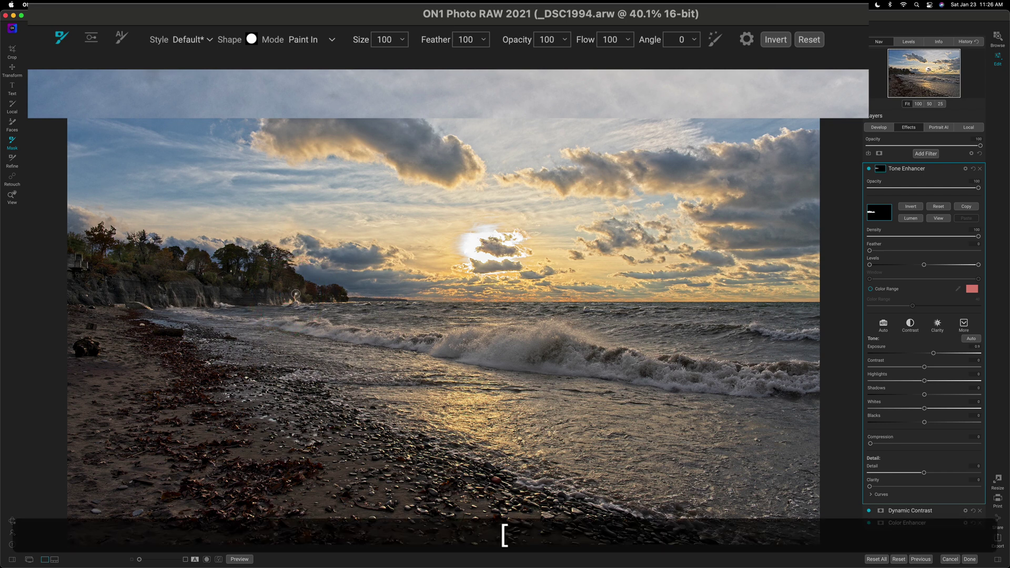
{"action": "left_click_drag", "start_coordinate": [340, 294], "coordinate": [286, 276]}
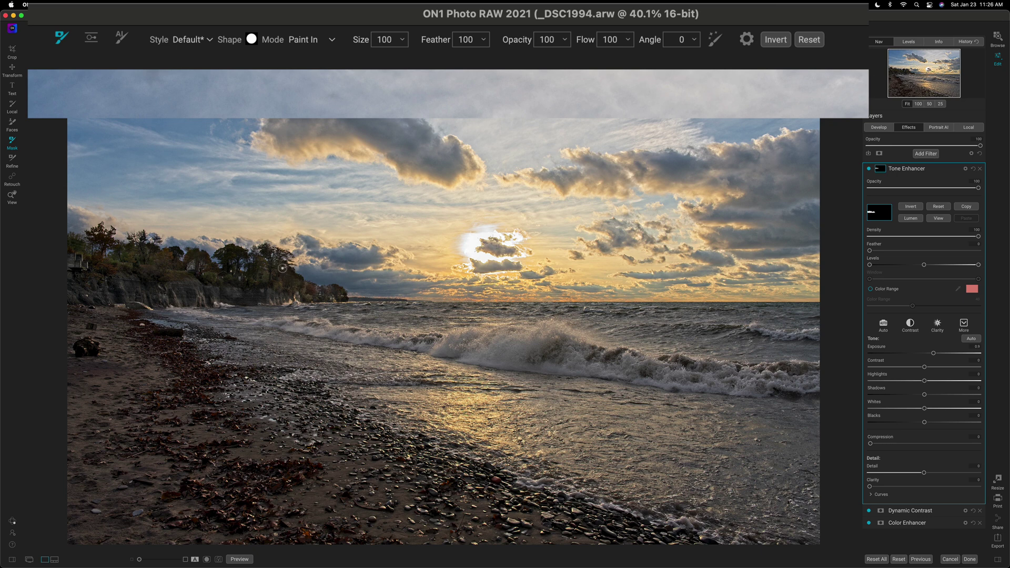
Step: Touch up the Tone Enhancer mask over the cliff's trees with Paint In strokes, followed by a Paint Out correction on the treetops
{"action": "left_click", "coordinate": [297, 282]}
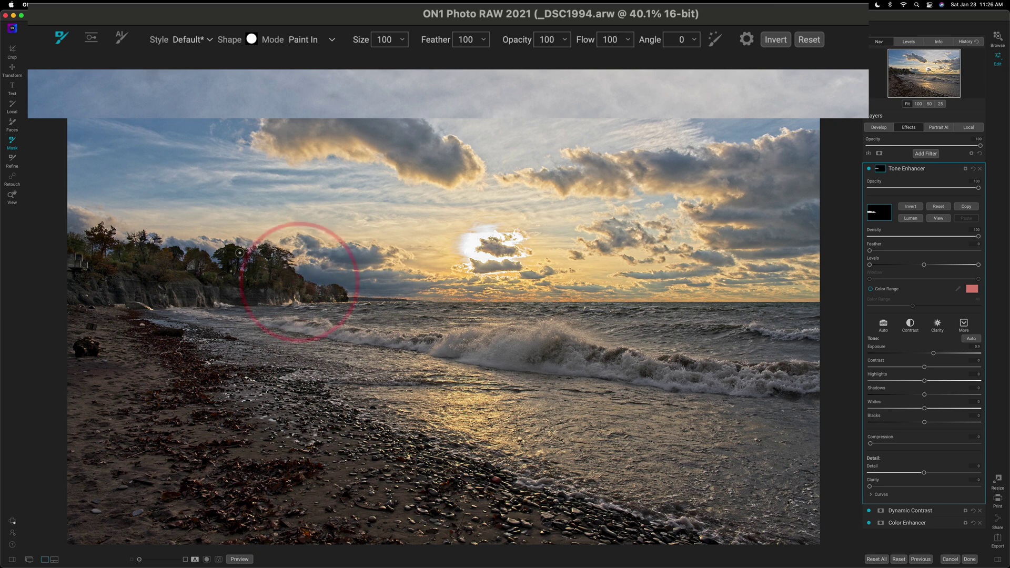
{"action": "left_click", "coordinate": [227, 266]}
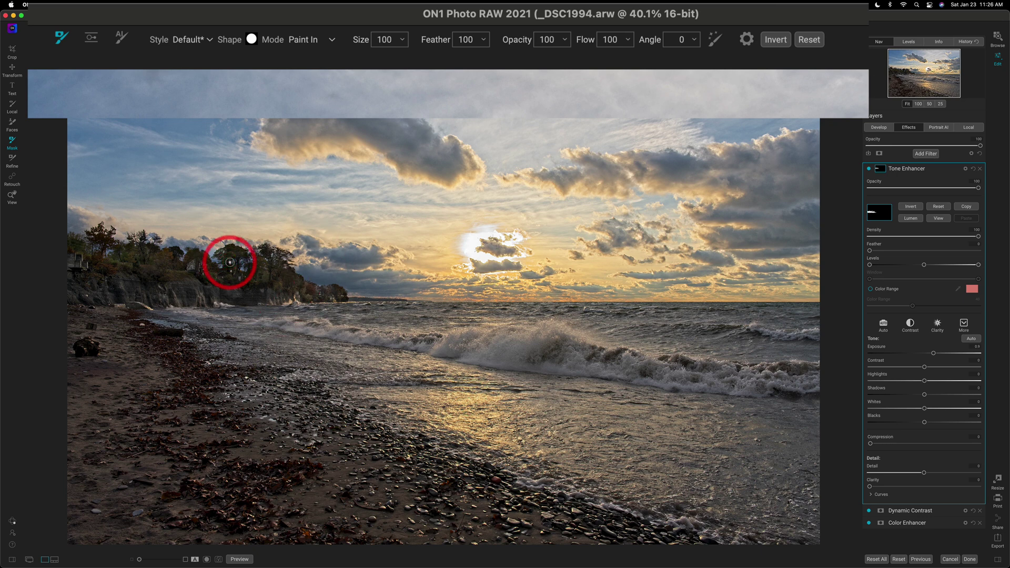
{"action": "left_click", "coordinate": [327, 42]}
{"action": "left_click", "coordinate": [325, 53]}
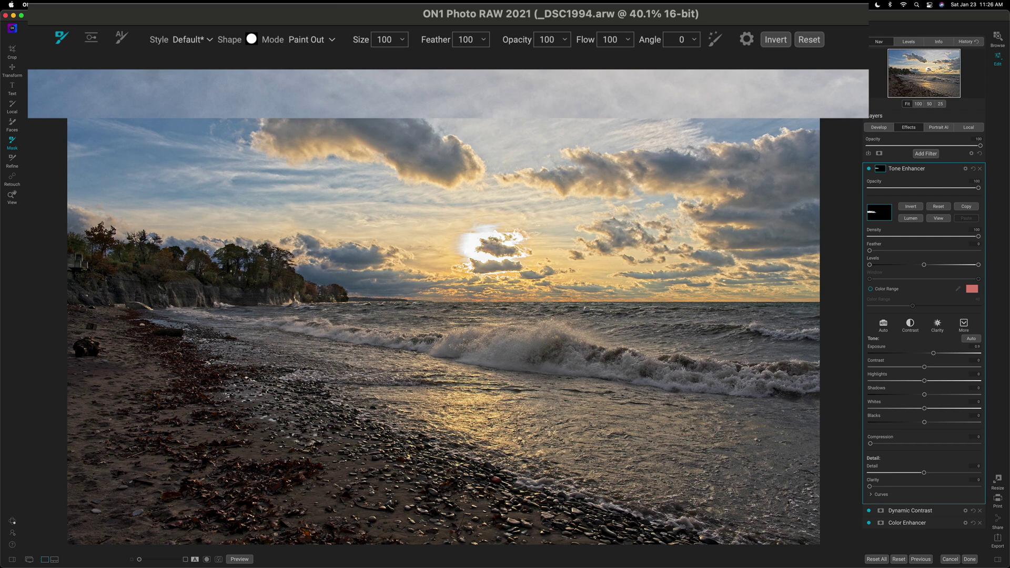
{"action": "left_click", "coordinate": [218, 262]}
Step: Paint the effect in on the far tip of the cliff, and compare the photo with the Tone Enhancer off and on
{"action": "left_click", "coordinate": [313, 42]}
{"action": "left_click", "coordinate": [313, 64]}
{"action": "left_click", "coordinate": [334, 286]}
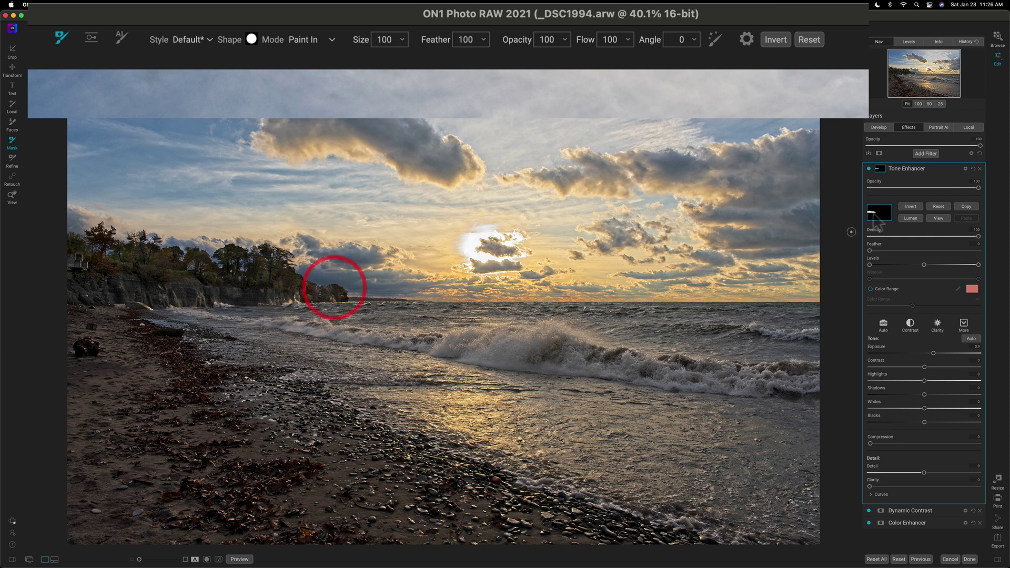
{"action": "left_click", "coordinate": [869, 169]}
{"action": "left_click", "coordinate": [816, 20]}
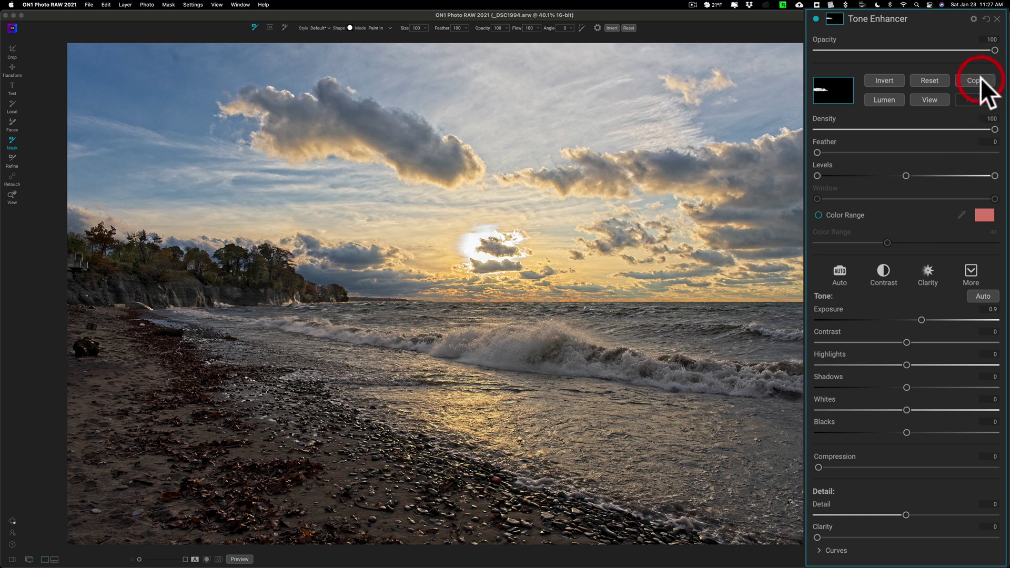
Step: Add a Color Enhancer filter and paste the mask copied from the Tone Enhancer into it
{"action": "left_click", "coordinate": [844, 74]}
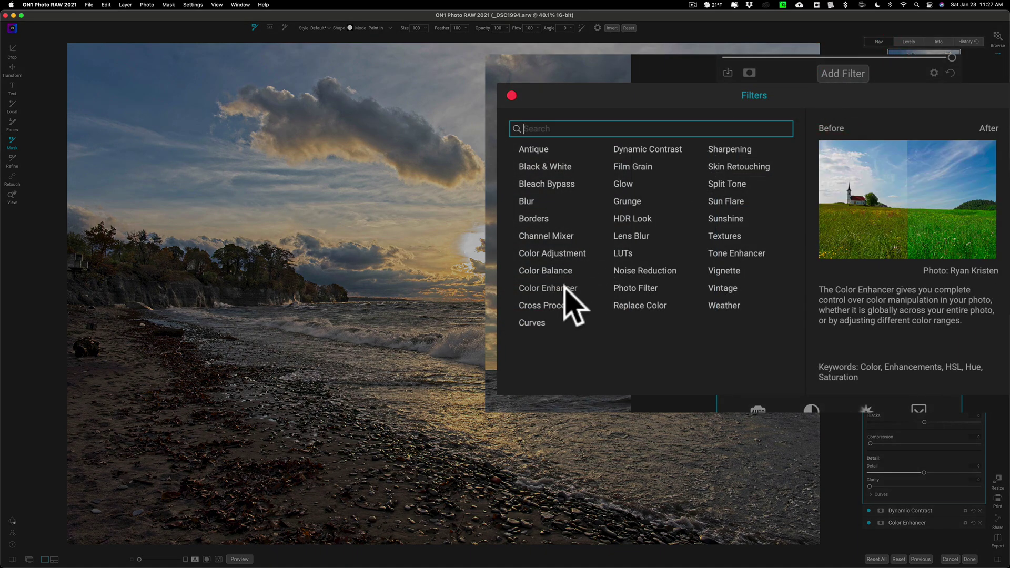
{"action": "left_click", "coordinate": [786, 263]}
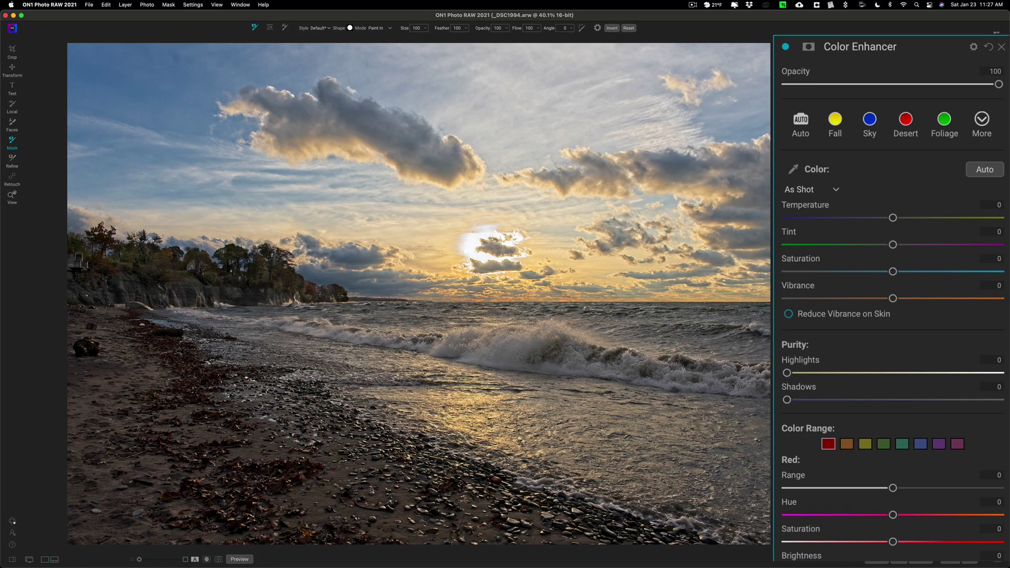
{"action": "left_click", "coordinate": [809, 47]}
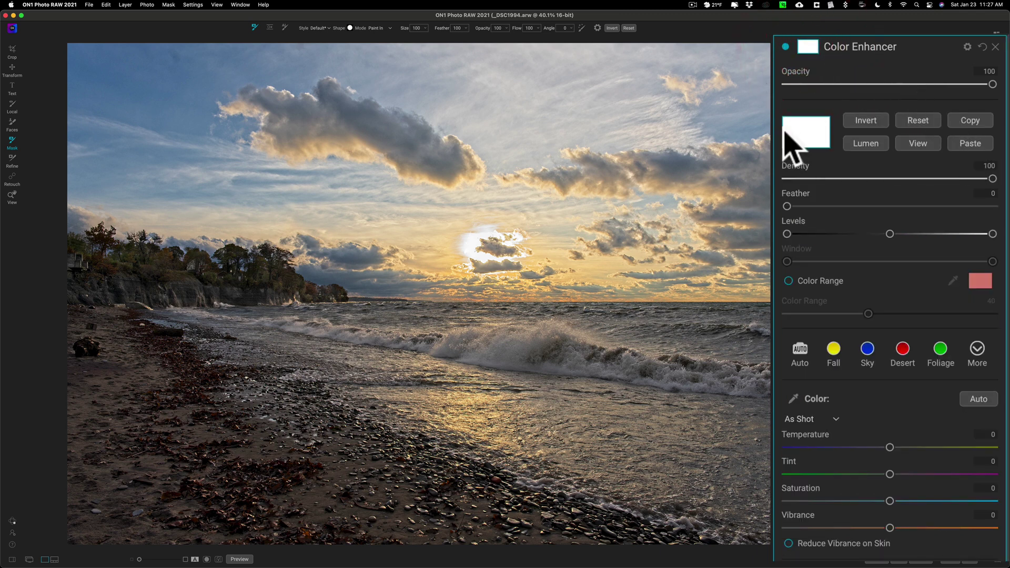
{"action": "left_click", "coordinate": [969, 144]}
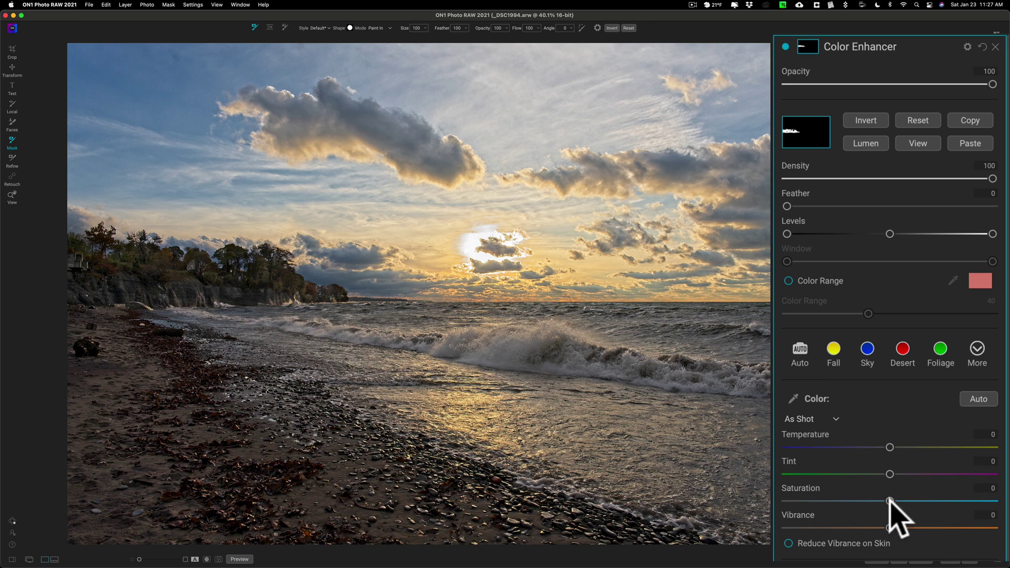
Step: Set the masked Color Enhancer's Saturation to 38, collapse its settings and return to the View tool
{"action": "left_click_drag", "start_coordinate": [889, 501], "coordinate": [773, 504]}
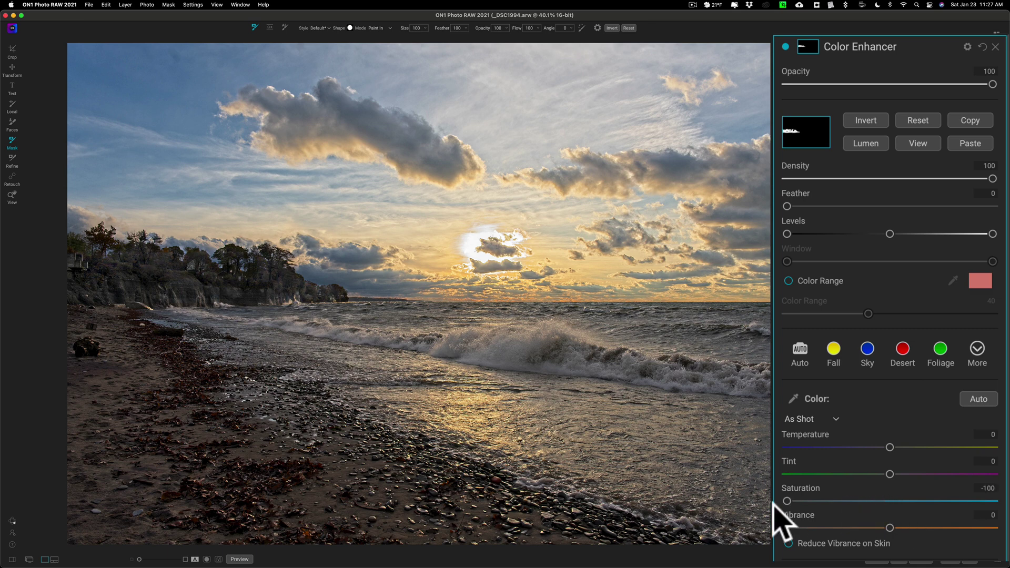
{"action": "left_click_drag", "start_coordinate": [773, 504], "coordinate": [956, 502]}
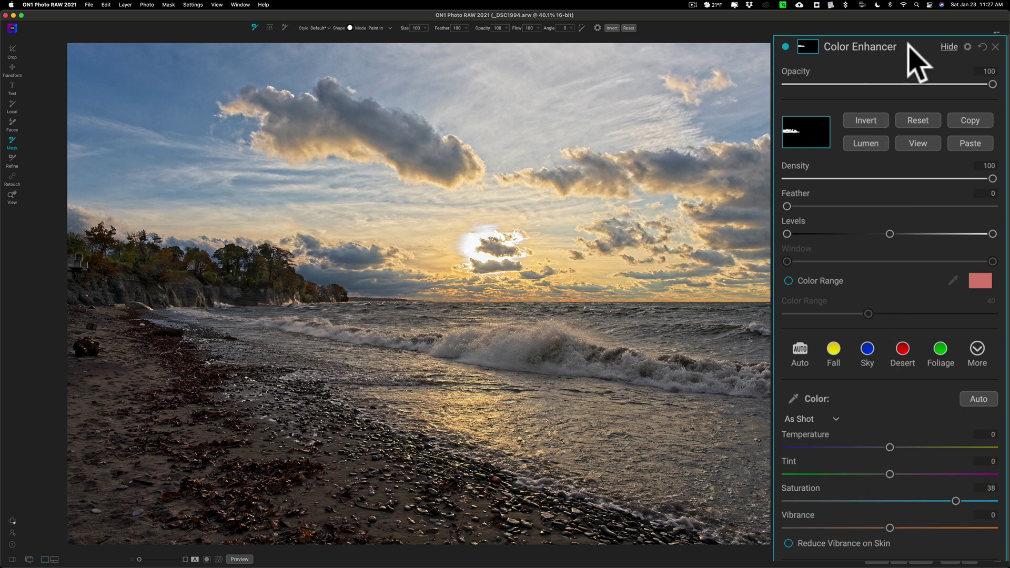
{"action": "left_click", "coordinate": [947, 47]}
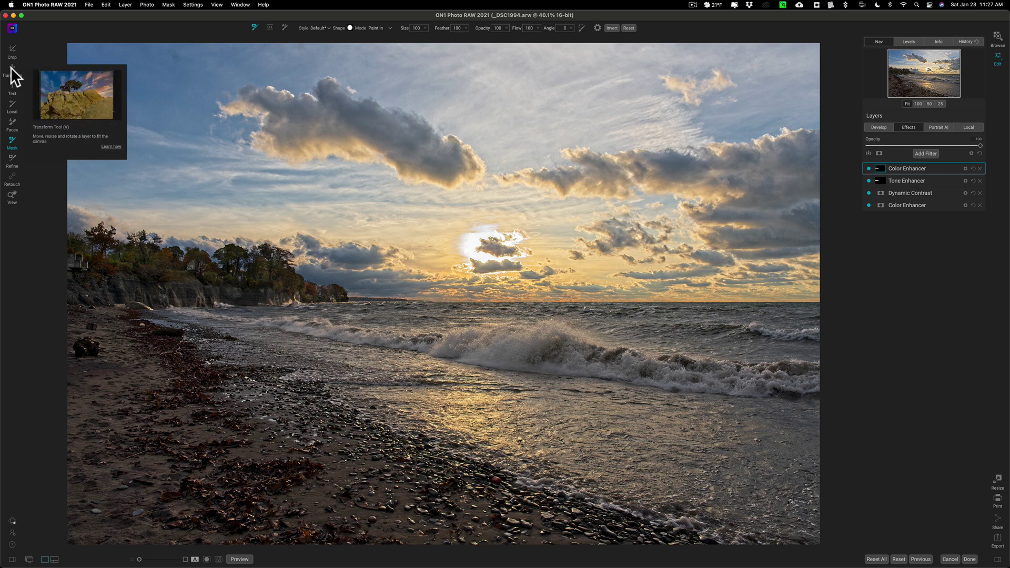
{"action": "left_click", "coordinate": [10, 197]}
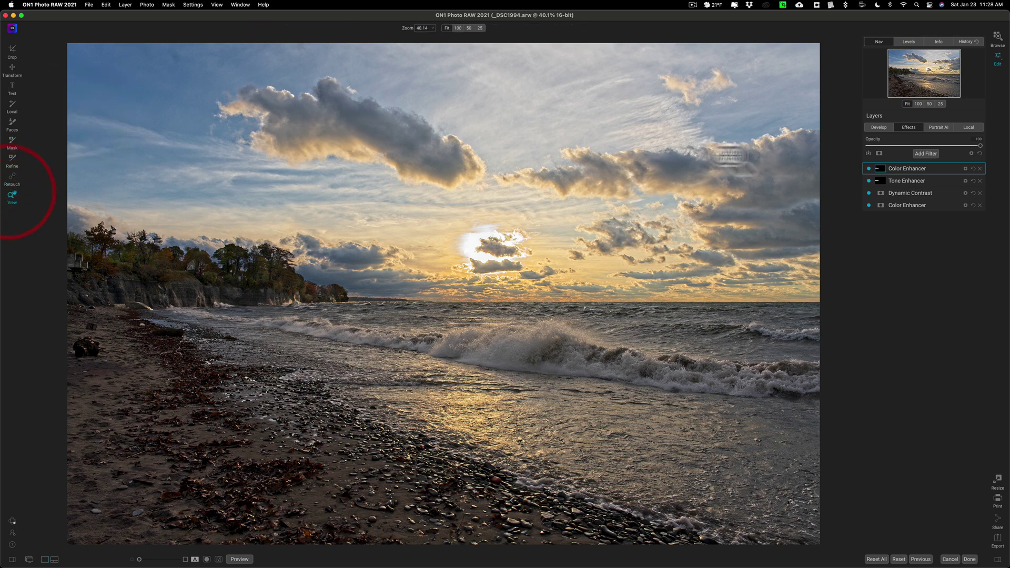
Step: Try a Sunshine filter on the photo with the Natural, Strong, Glow and Warm Highlights styles
{"action": "left_click", "coordinate": [926, 153]}
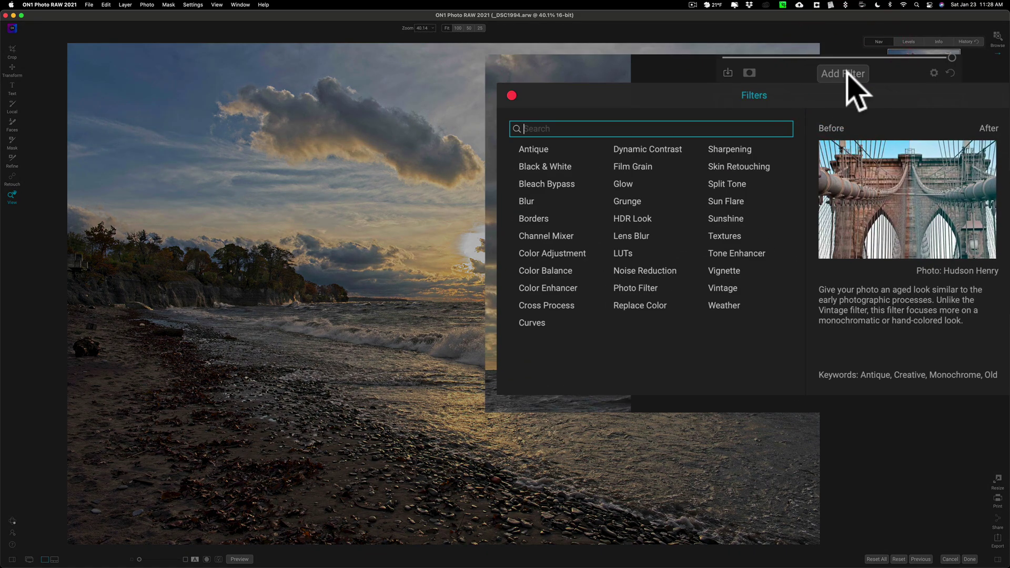
{"action": "left_click", "coordinate": [726, 218]}
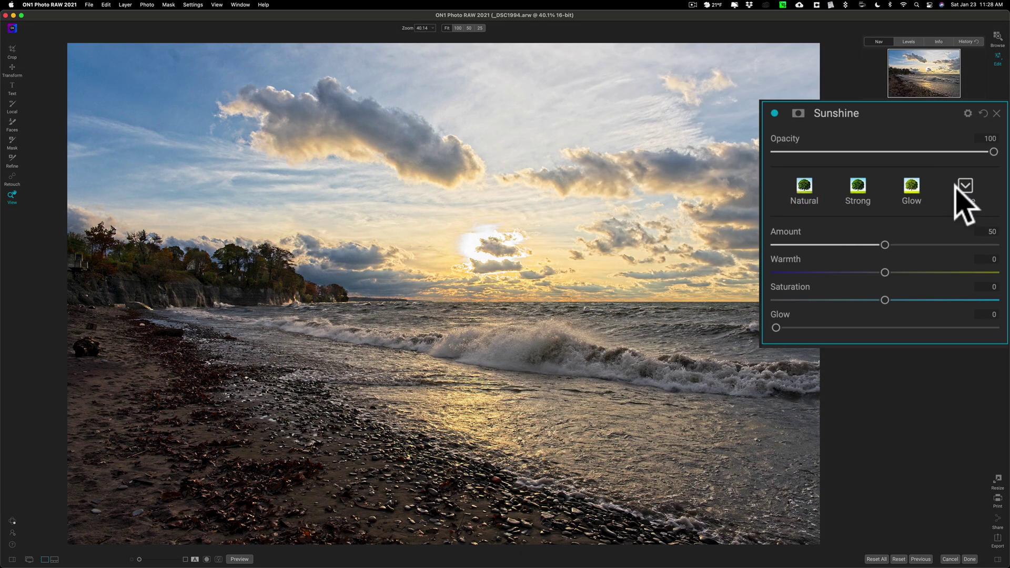
{"action": "left_click", "coordinate": [802, 186]}
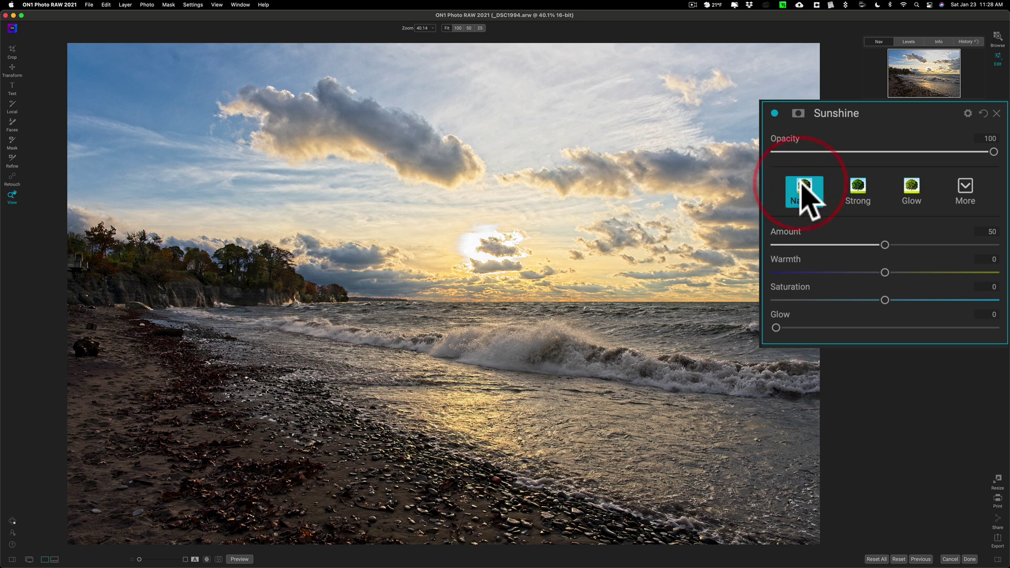
{"action": "left_click", "coordinate": [863, 184]}
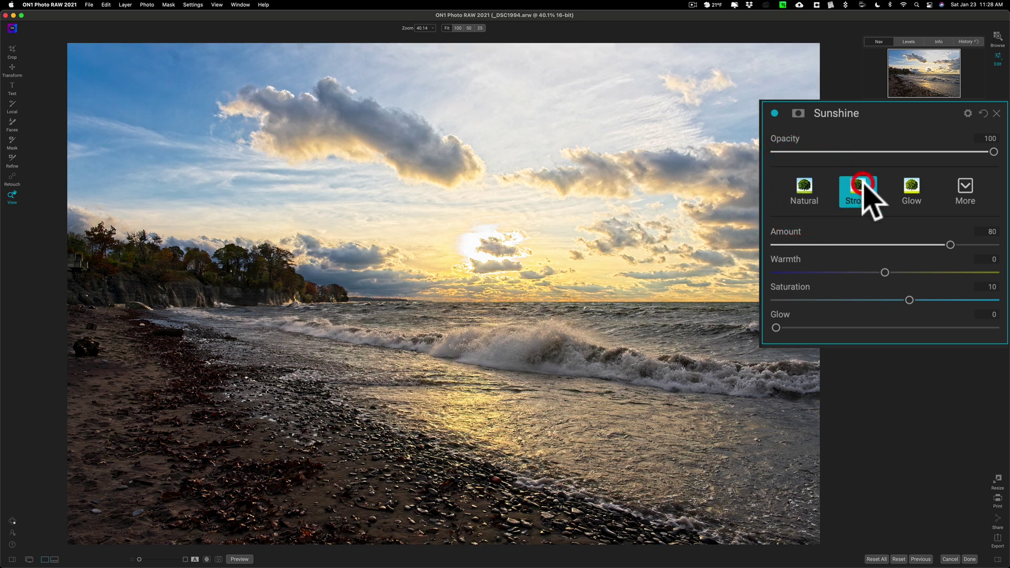
{"action": "left_click", "coordinate": [910, 187]}
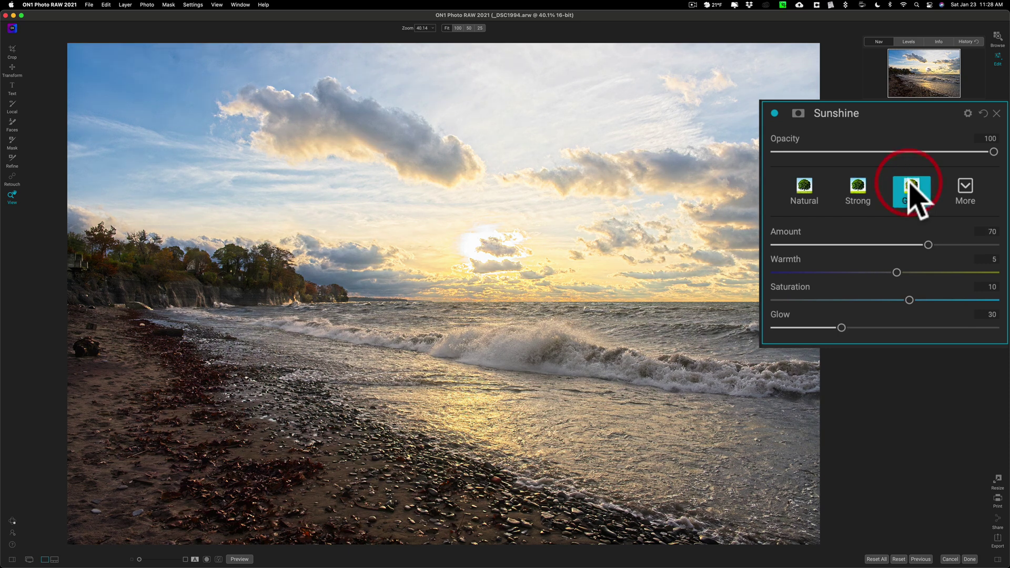
{"action": "left_click", "coordinate": [965, 190]}
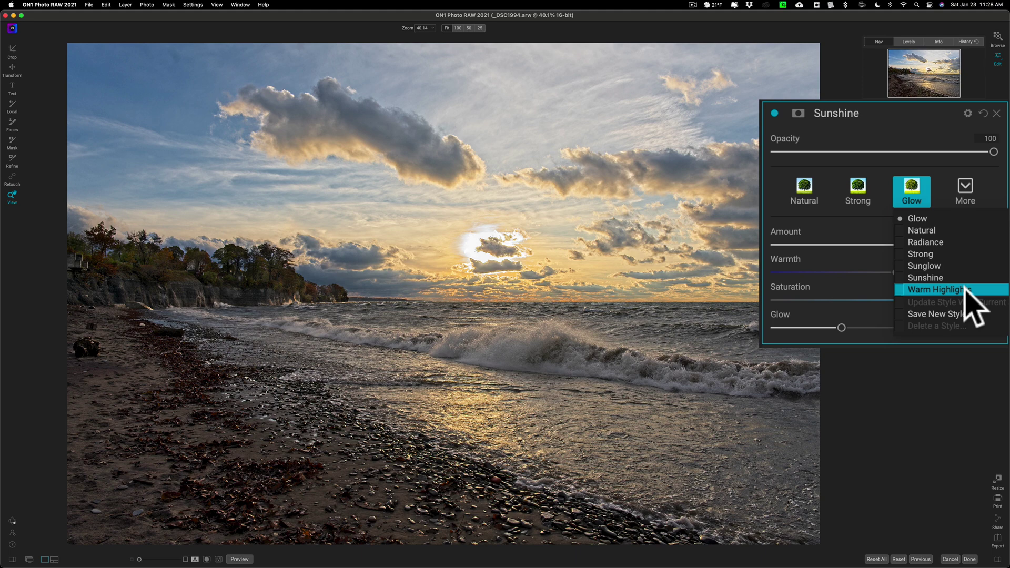
{"action": "left_click", "coordinate": [965, 292]}
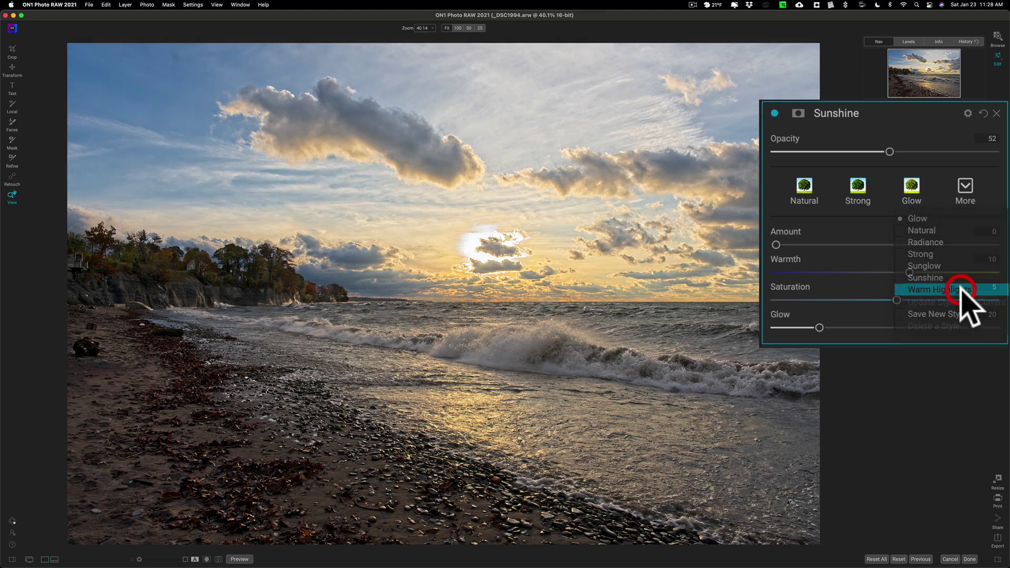
Step: Compare the photo with the Sunshine filter off and on, vary its Opacity, and delete the filter
{"action": "left_click", "coordinate": [774, 113]}
{"action": "left_click", "coordinate": [774, 113]}
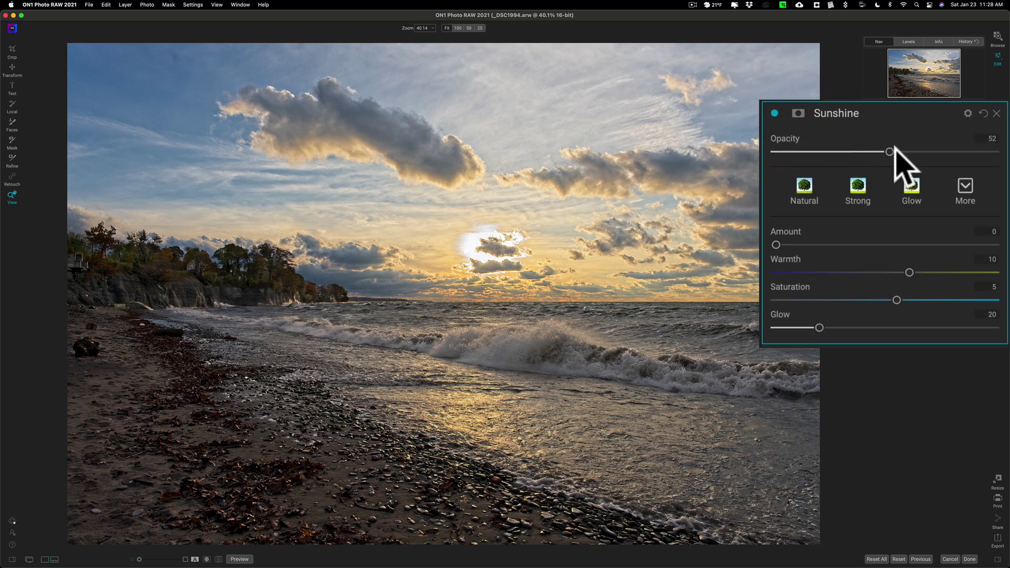
{"action": "left_click_drag", "start_coordinate": [889, 152], "coordinate": [957, 187]}
{"action": "left_click", "coordinate": [957, 187]}
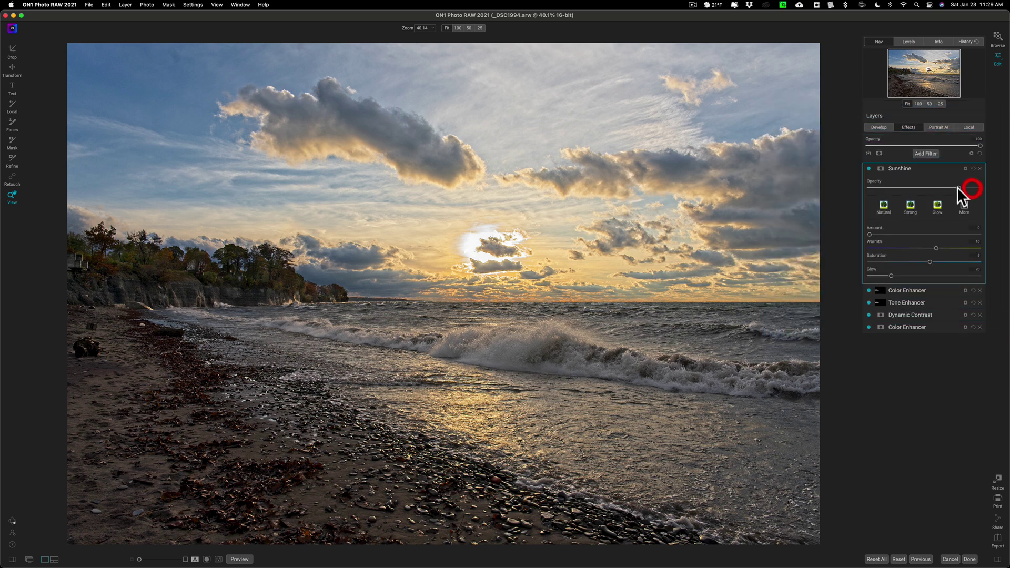
{"action": "left_click_drag", "start_coordinate": [969, 187], "coordinate": [923, 188]}
{"action": "left_click", "coordinate": [892, 181]}
{"action": "left_click", "coordinate": [979, 168]}
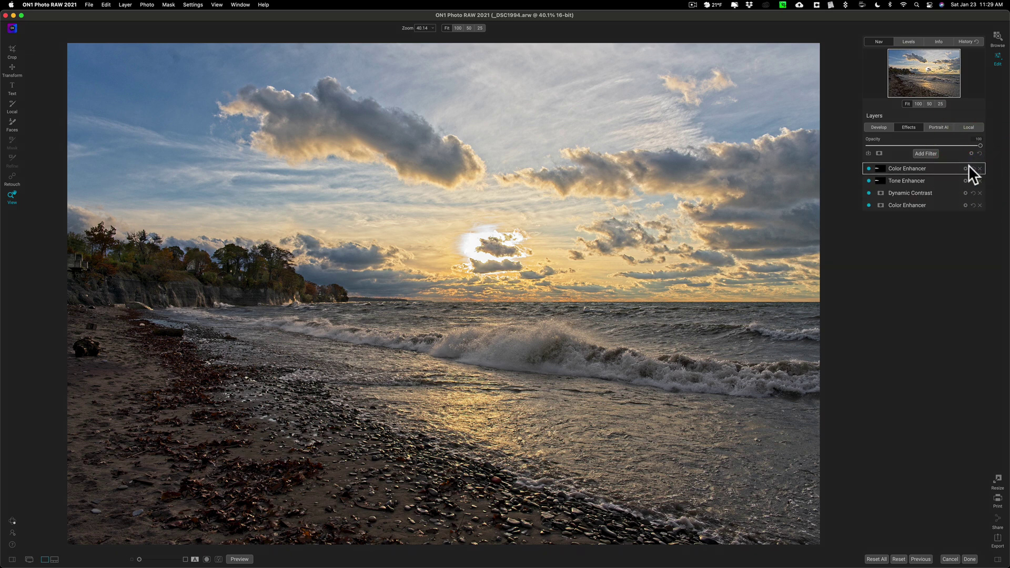
Step: Add a Vignette filter and try its Subtle, Strong, Big Softy and Edges styles
{"action": "left_click", "coordinate": [832, 72]}
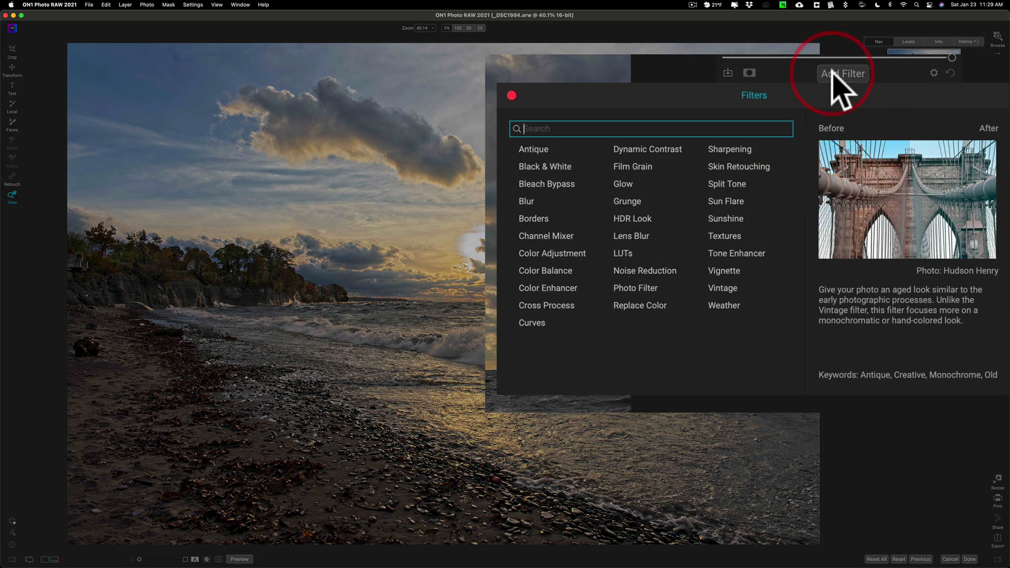
{"action": "left_click", "coordinate": [722, 270]}
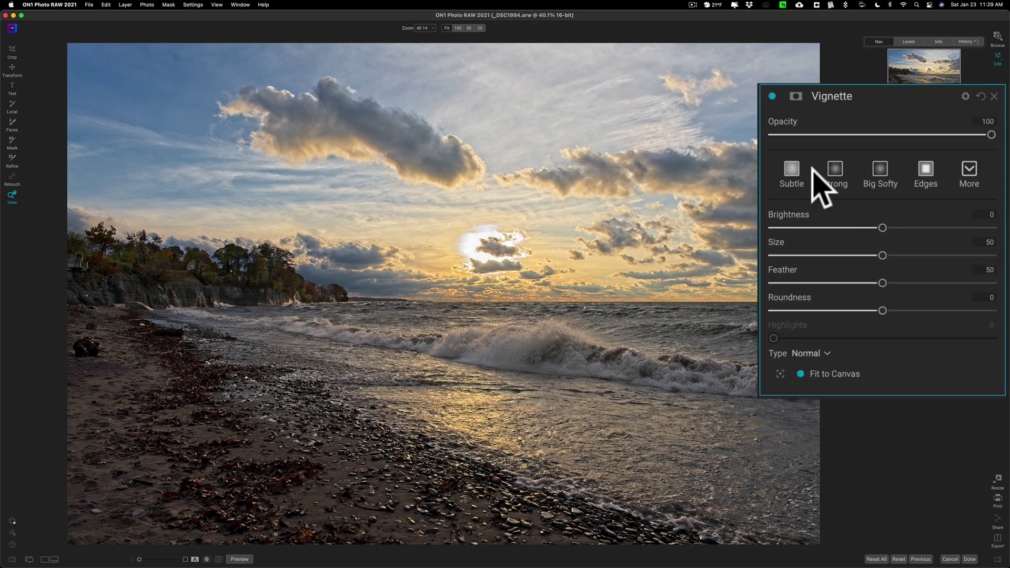
{"action": "left_click", "coordinate": [793, 170]}
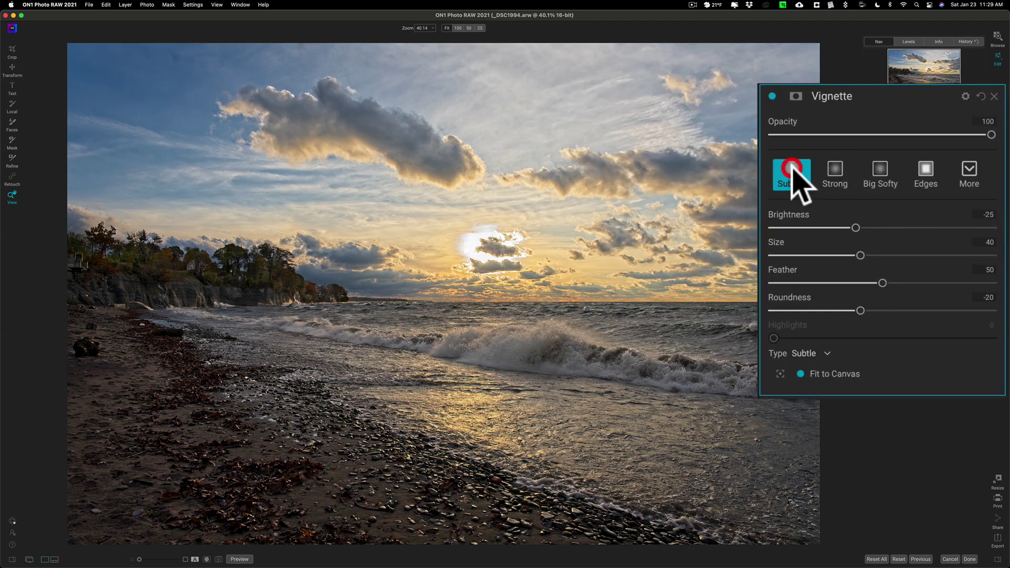
{"action": "left_click", "coordinate": [840, 178]}
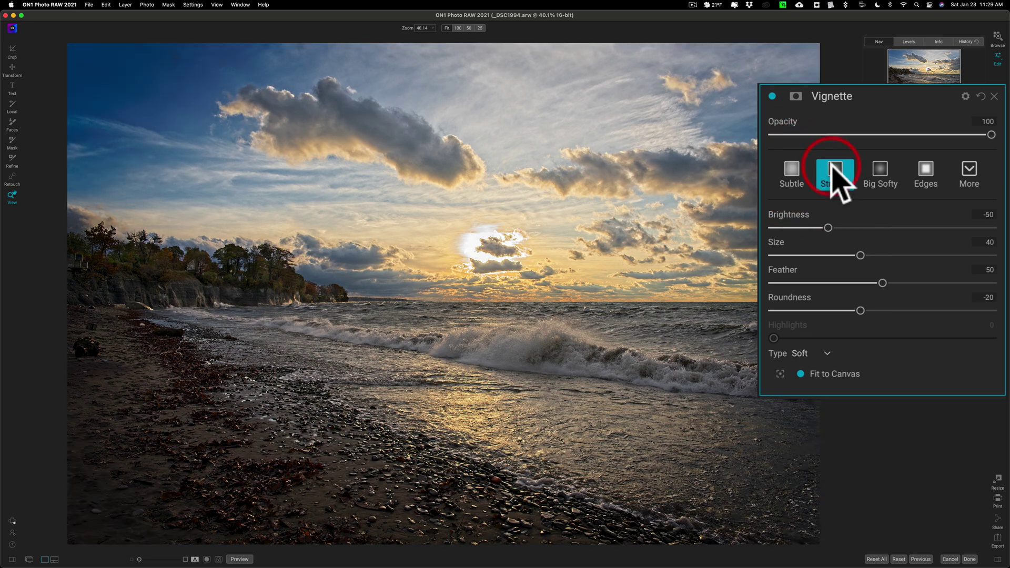
{"action": "left_click", "coordinate": [880, 176]}
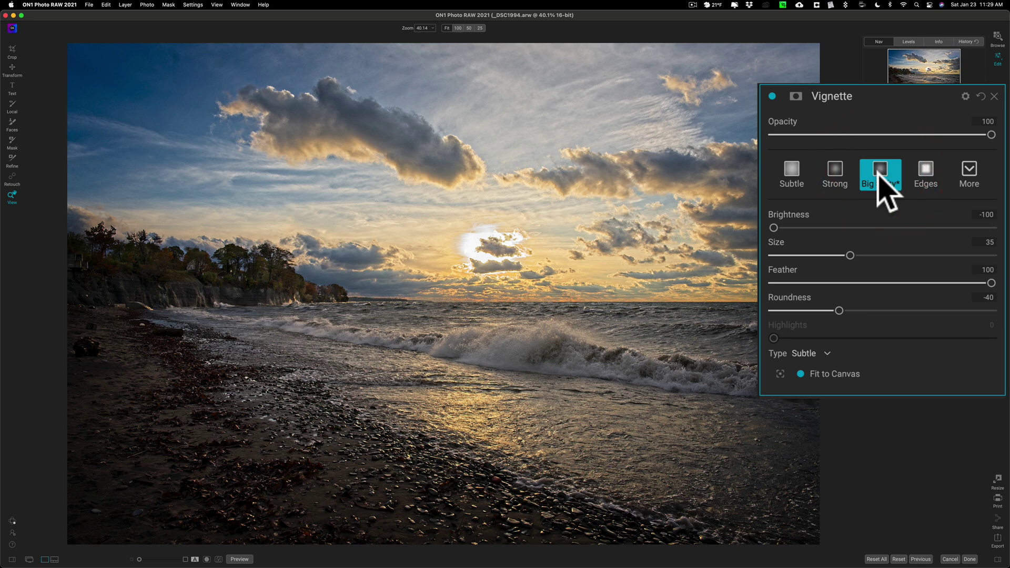
{"action": "left_click", "coordinate": [926, 174]}
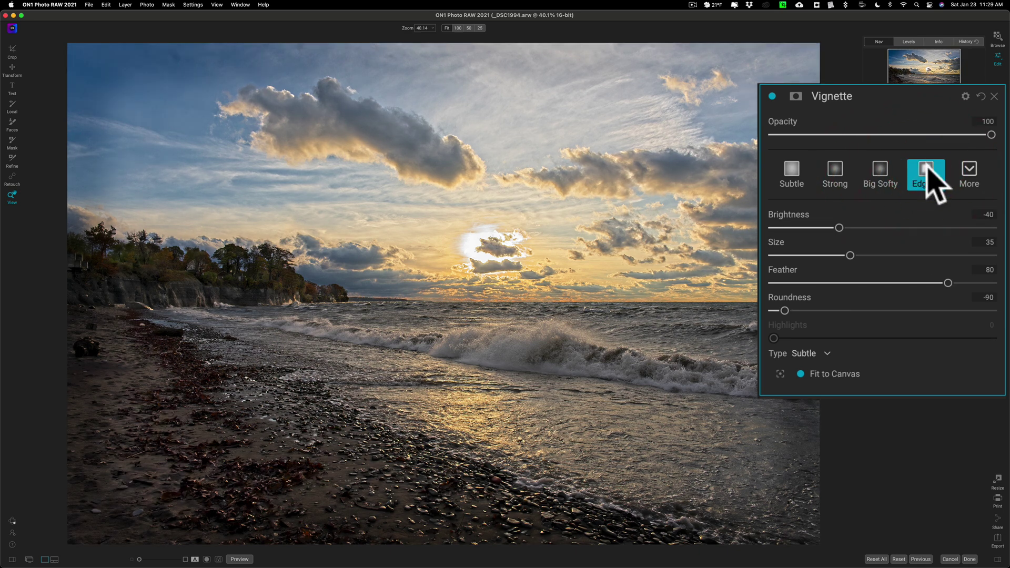
{"action": "left_click", "coordinate": [973, 168]}
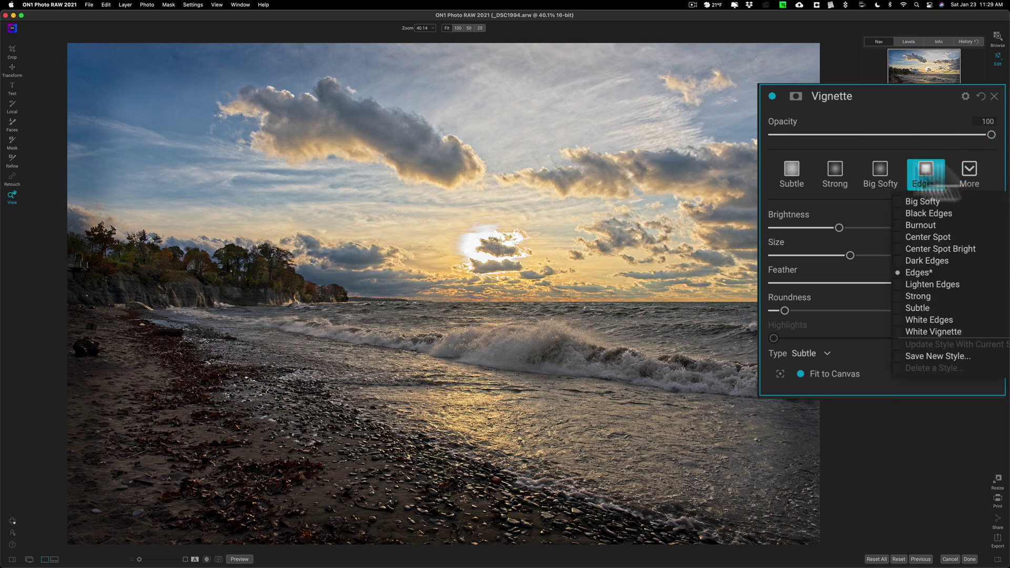
Step: Apply the Subtle style to the Vignette filter and collapse its settings
{"action": "left_click", "coordinate": [790, 169]}
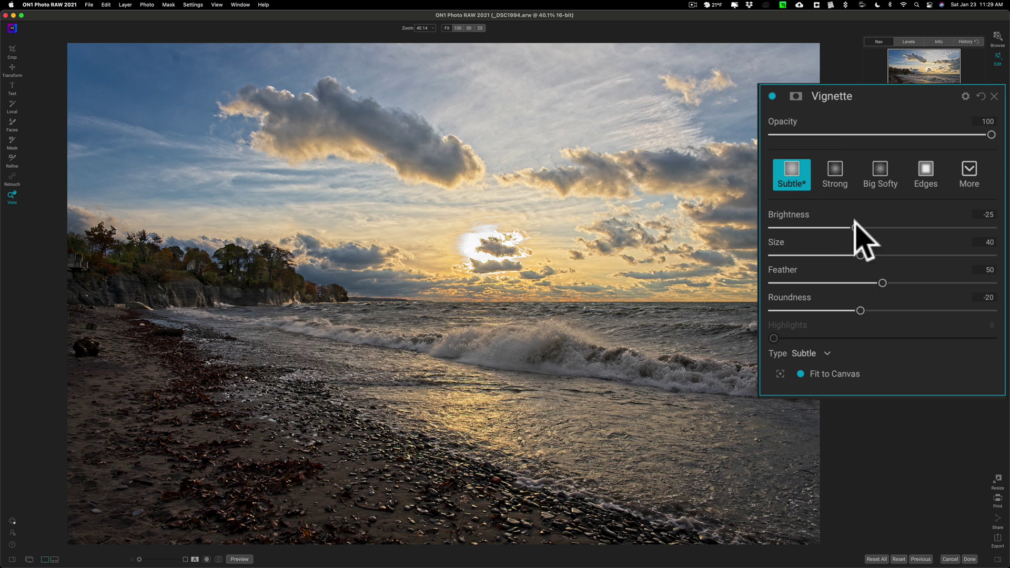
{"action": "left_click_drag", "start_coordinate": [853, 223], "coordinate": [832, 229]}
{"action": "left_click_drag", "start_coordinate": [911, 266], "coordinate": [850, 253]}
{"action": "left_click", "coordinate": [792, 175]}
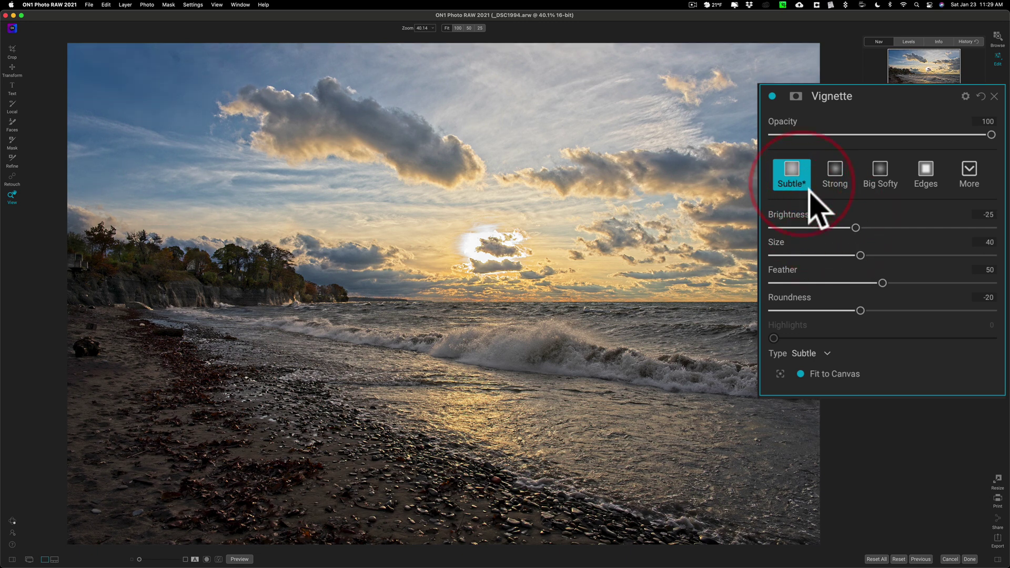
{"action": "left_click", "coordinate": [874, 95]}
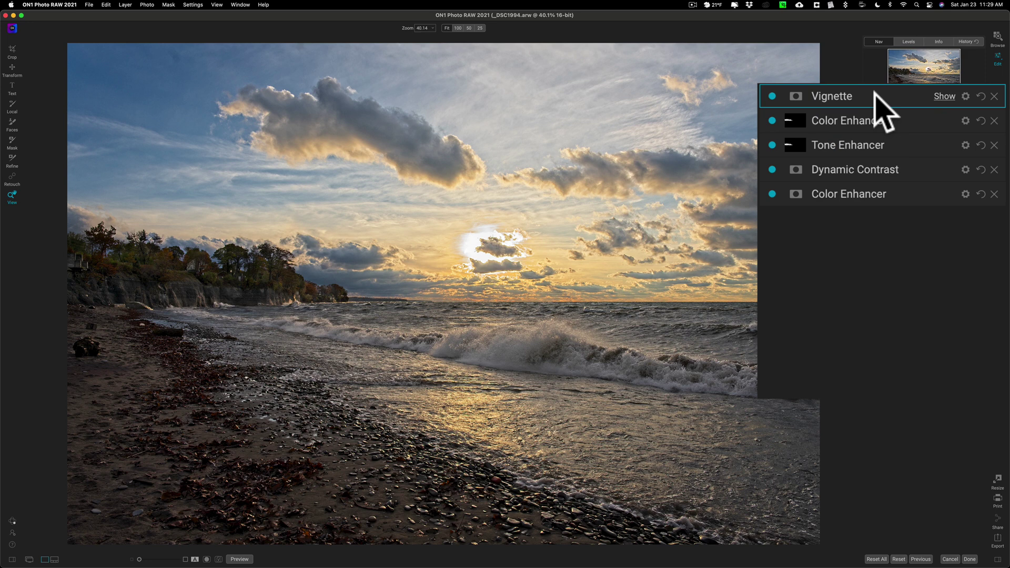